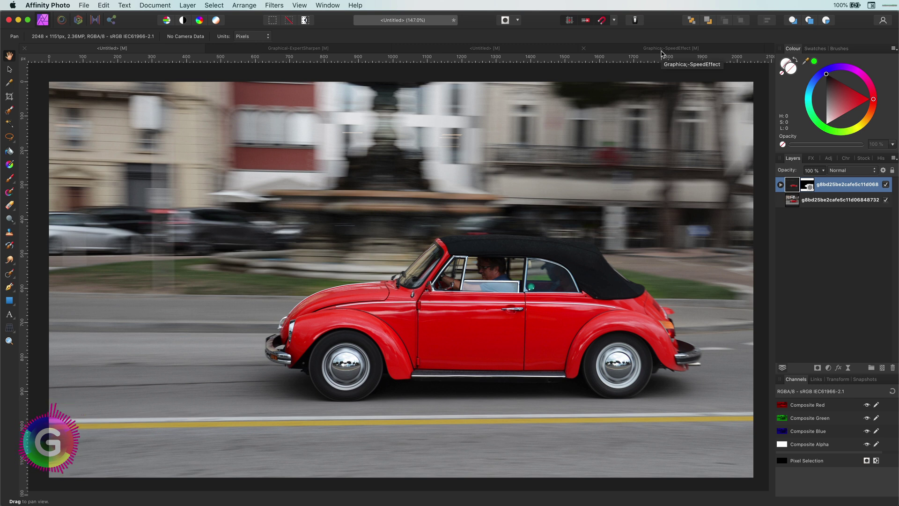
Back in the Untitled document, show the car layer's mask, hide the street background, and compare with the mask off and on.
click(661, 50)
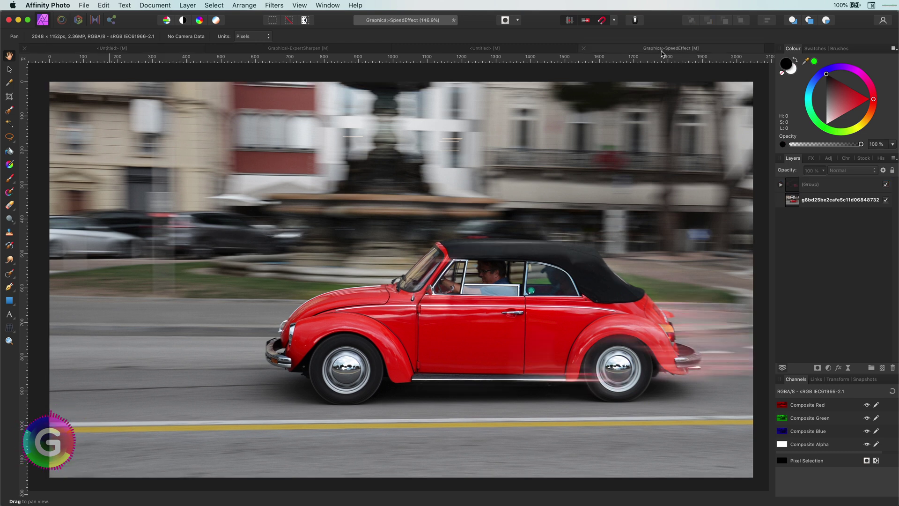
click(518, 51)
click(780, 185)
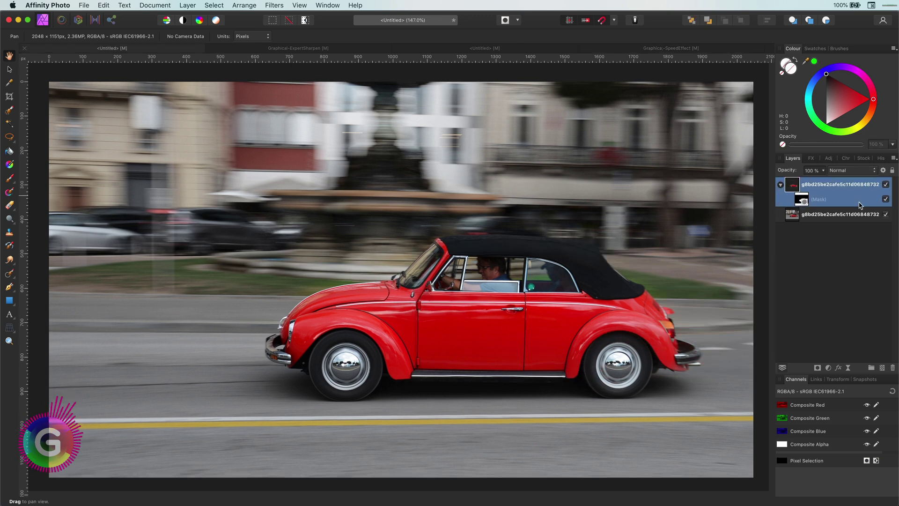
click(886, 216)
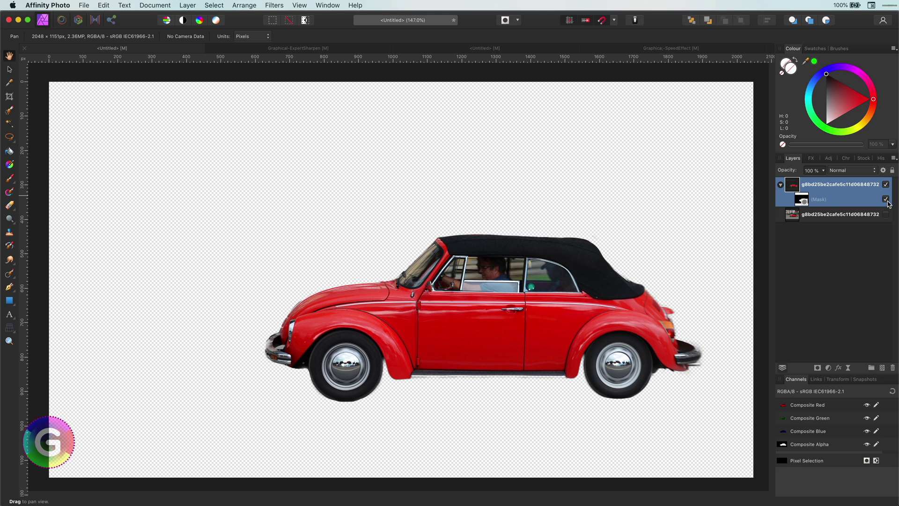
click(885, 199)
click(886, 199)
Add a live Motion Blur of 48.8 px to the car layer.
click(848, 368)
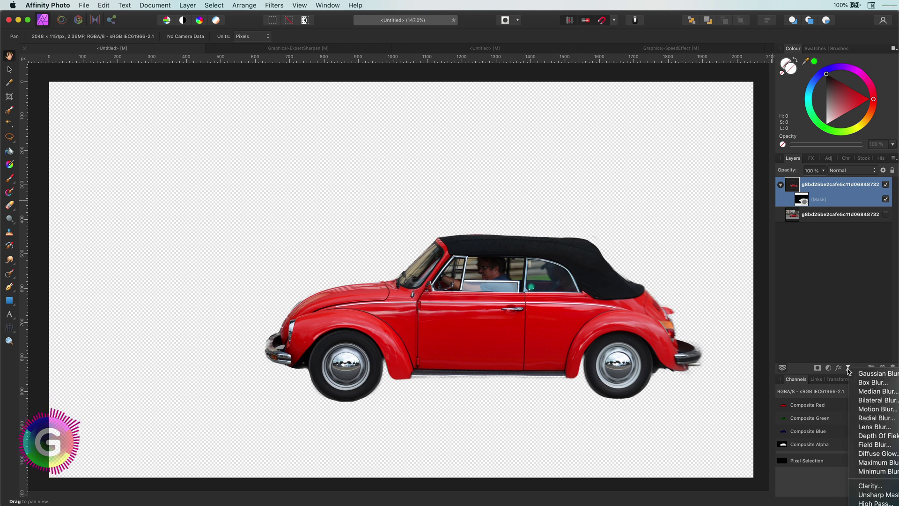
click(873, 410)
drag(615, 426, 712, 426)
click(615, 391)
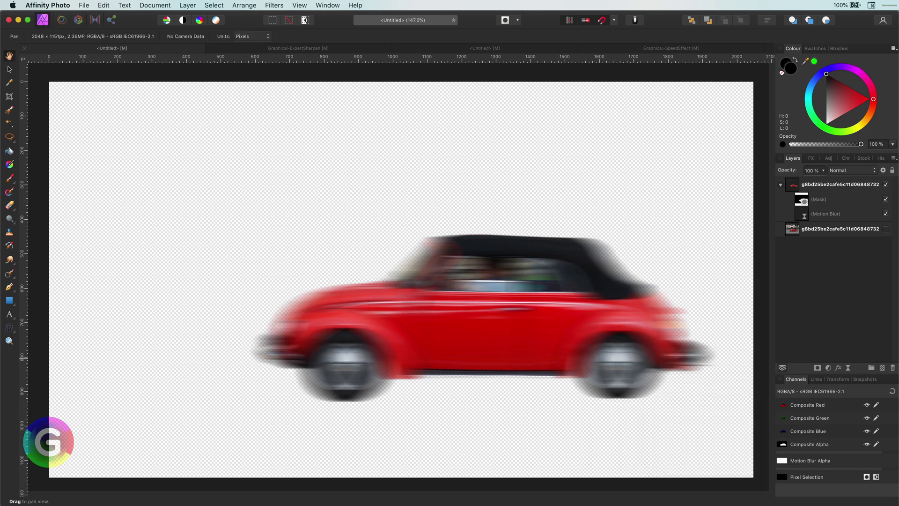
Re-show the street background and brush the blur off the car's front, door and rear wheel.
click(886, 229)
click(826, 214)
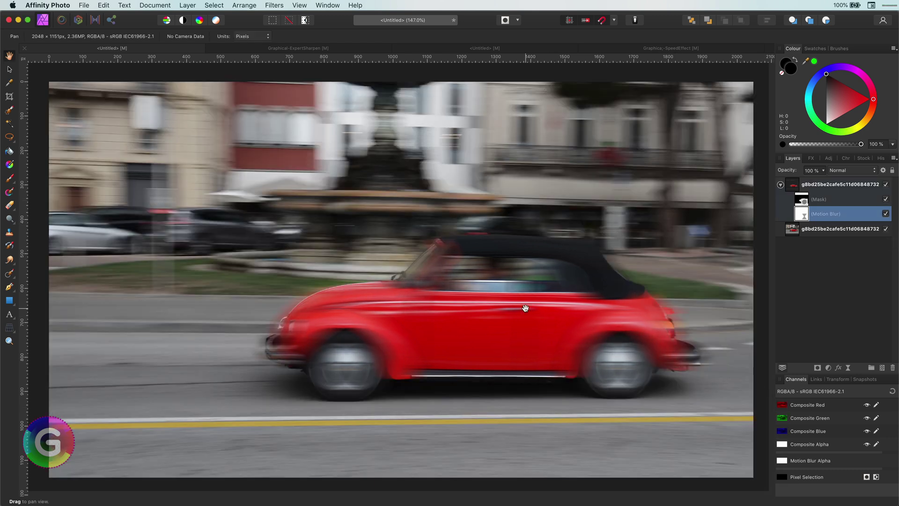
key(b)
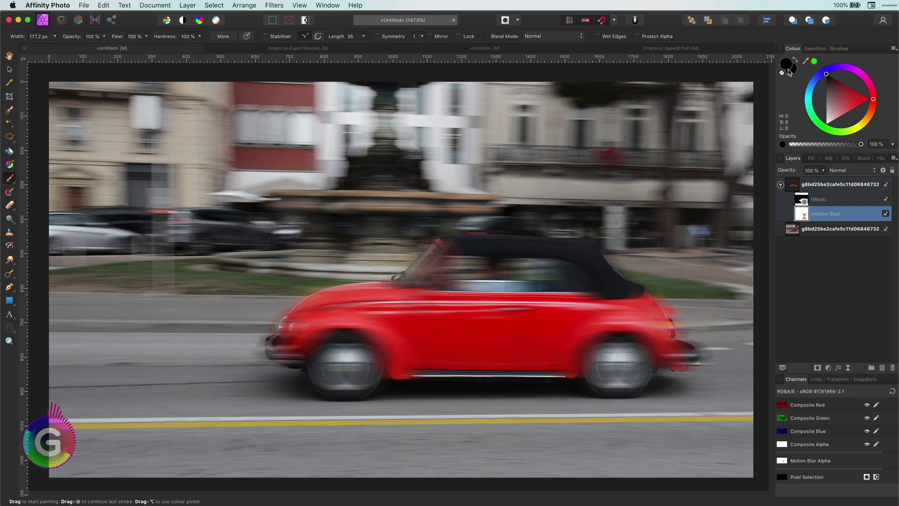
drag(407, 364, 287, 361)
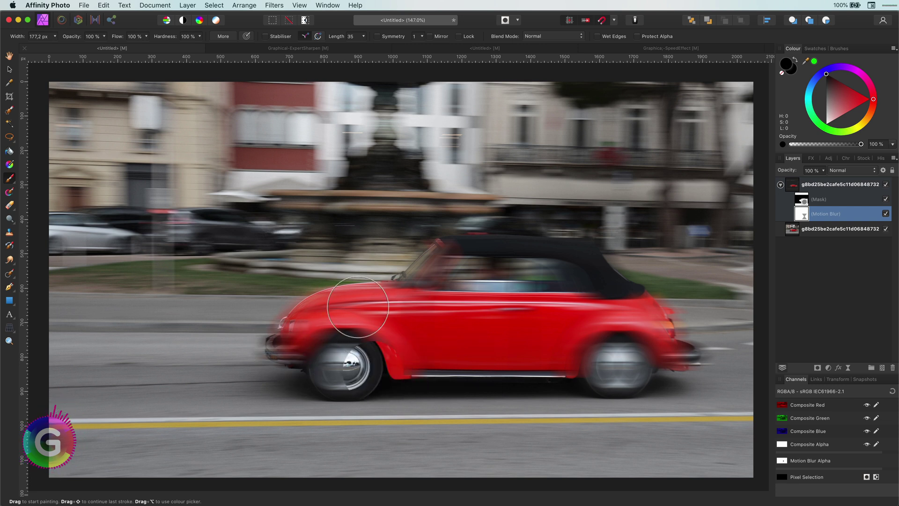
mouse_move(392, 354)
mouse_down()
mouse_move(259, 389)
mouse_move(313, 366)
mouse_move(356, 371)
mouse_move(369, 364)
mouse_move(310, 351)
mouse_up()
mouse_move(463, 318)
mouse_down()
mouse_move(501, 295)
mouse_move(454, 289)
mouse_move(548, 366)
mouse_move(559, 384)
mouse_move(567, 371)
mouse_move(573, 391)
mouse_move(569, 358)
mouse_move(569, 385)
mouse_up()
mouse_move(375, 424)
mouse_down()
mouse_move(376, 413)
mouse_move(357, 397)
mouse_move(350, 450)
mouse_move(328, 459)
mouse_move(366, 443)
mouse_move(379, 426)
mouse_move(378, 387)
mouse_move(356, 391)
mouse_move(349, 423)
mouse_up()
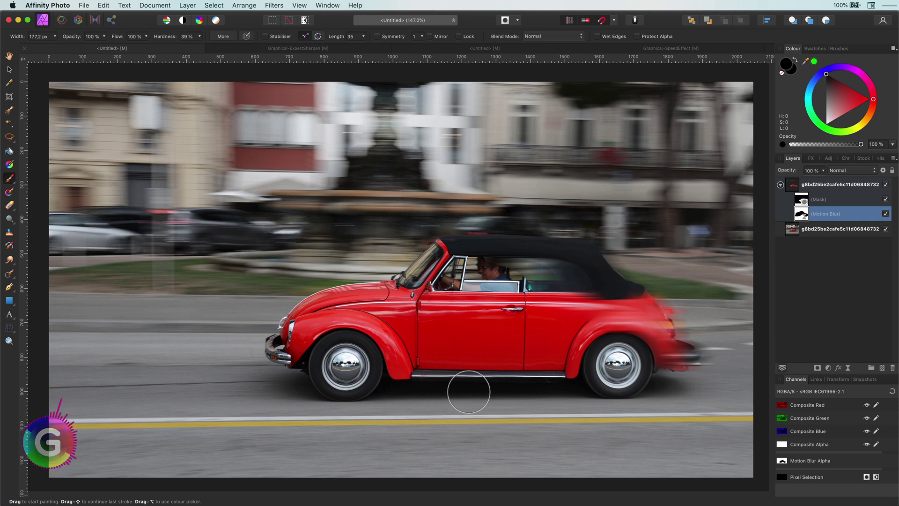
click(826, 187)
click(845, 172)
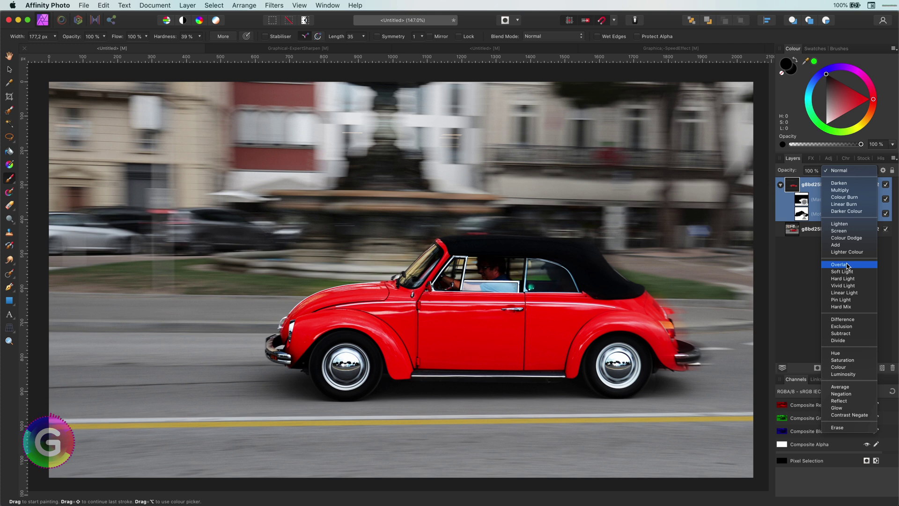
click(847, 265)
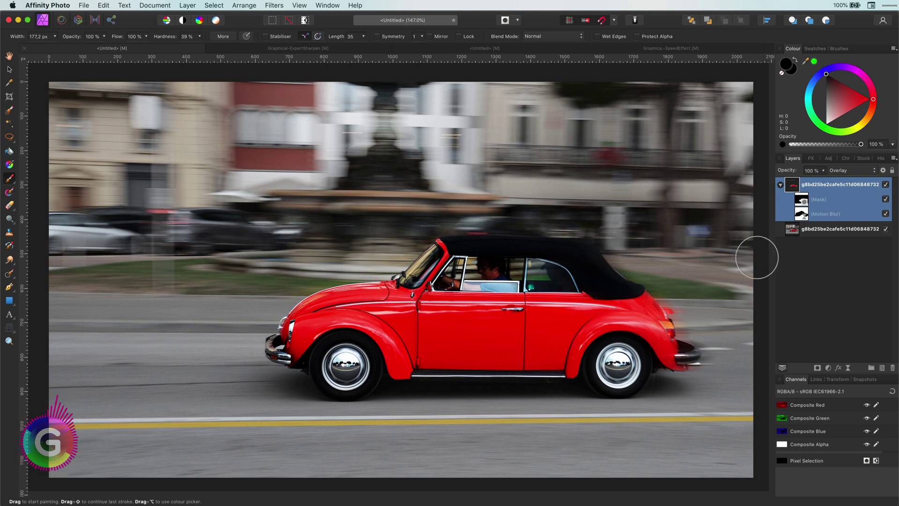
click(841, 171)
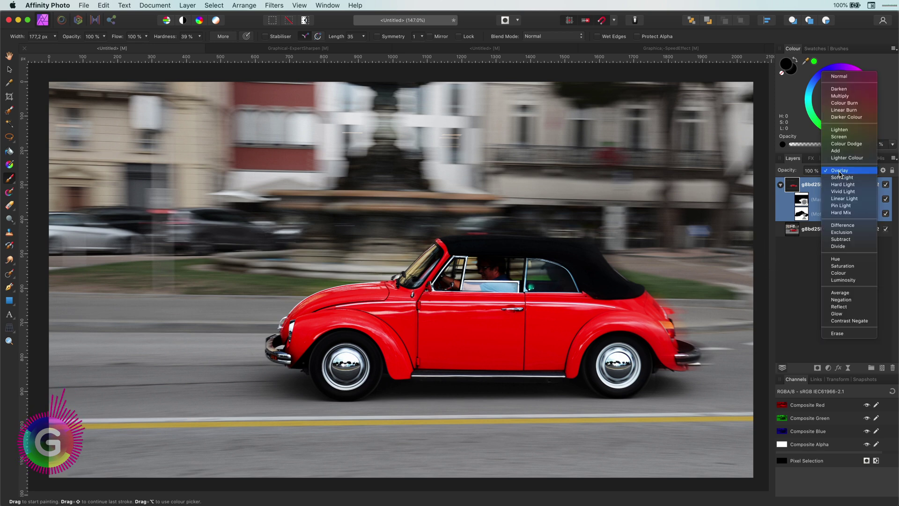
click(839, 76)
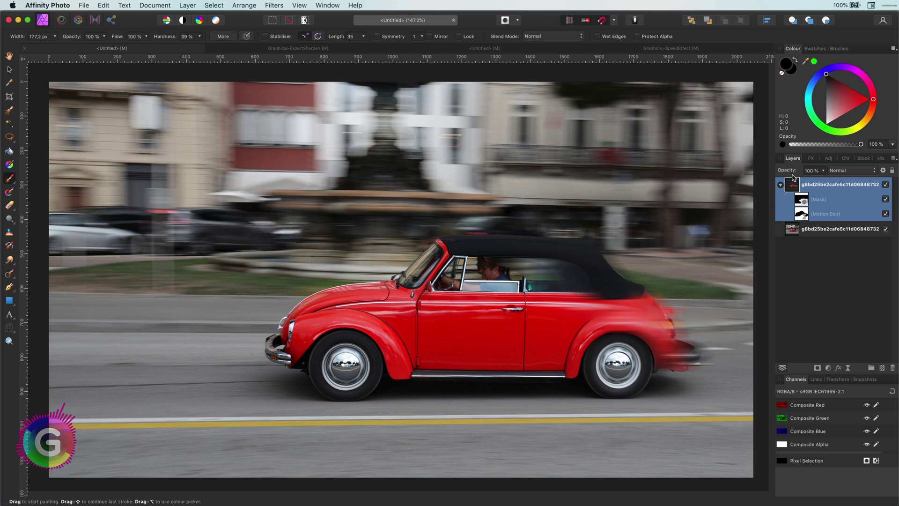
click(804, 216)
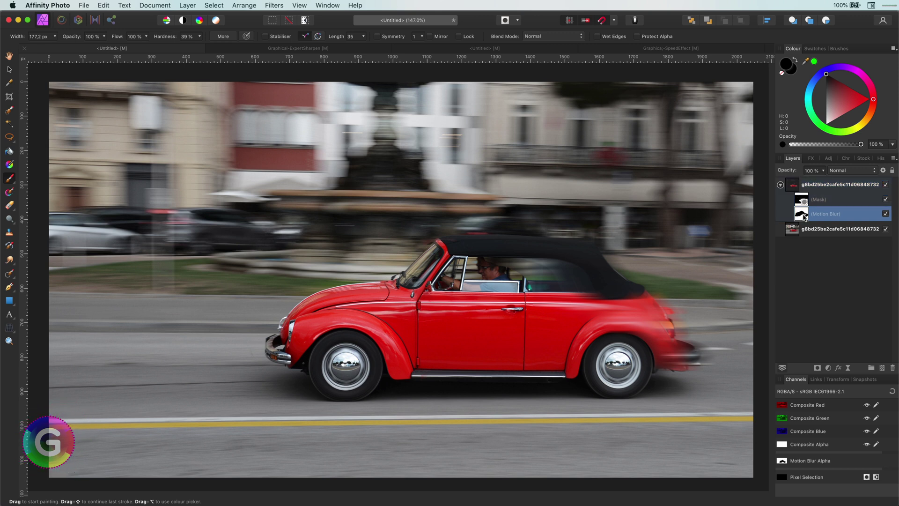
Delete the Motion Blur filter and duplicate the masked car layer.
key(Delete)
key(super+j)
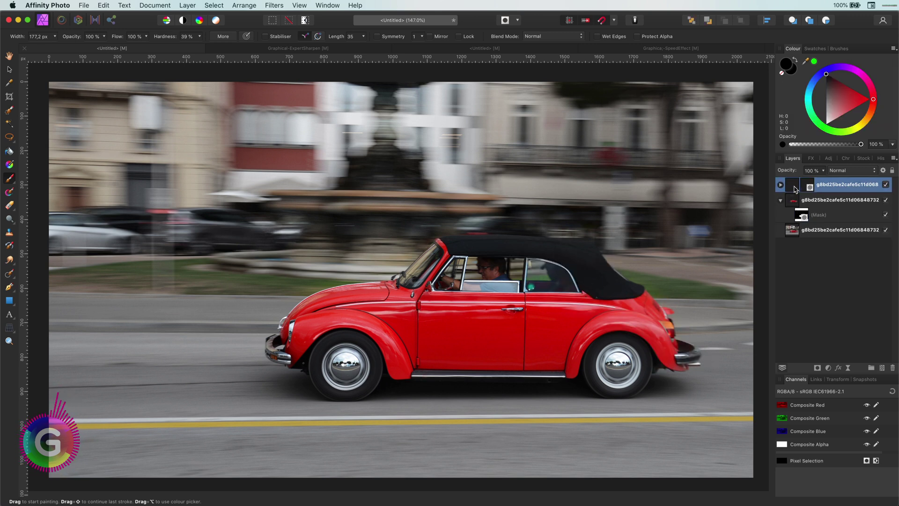
click(780, 202)
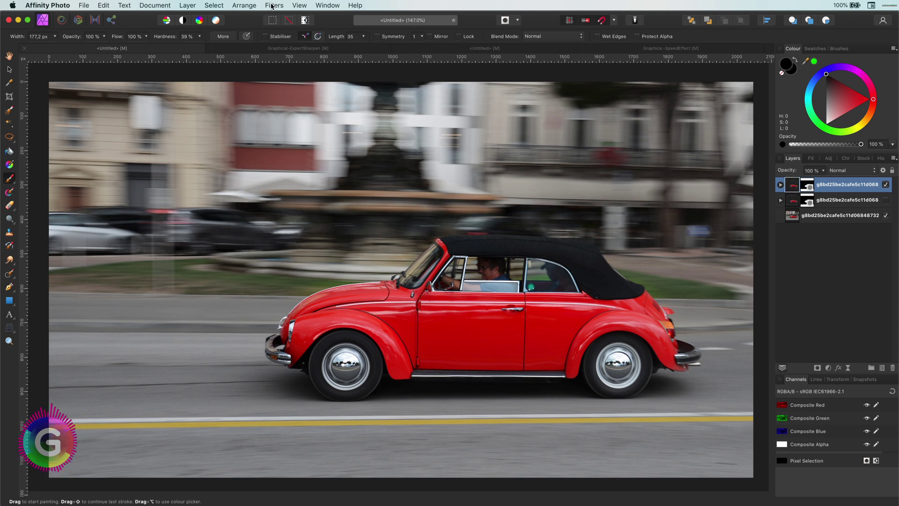
Apply Filters > Detect > Detect Edges to the duplicated car.
click(273, 5)
mouse_move(289, 67)
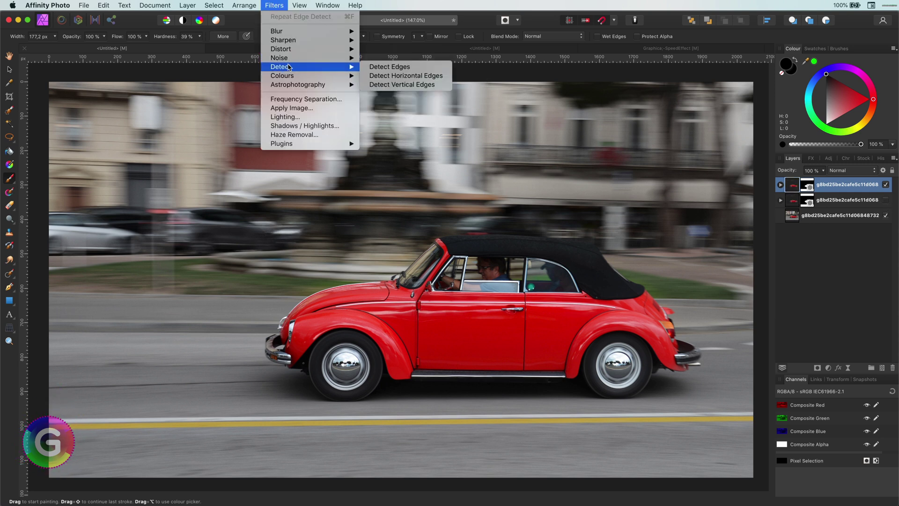
click(379, 67)
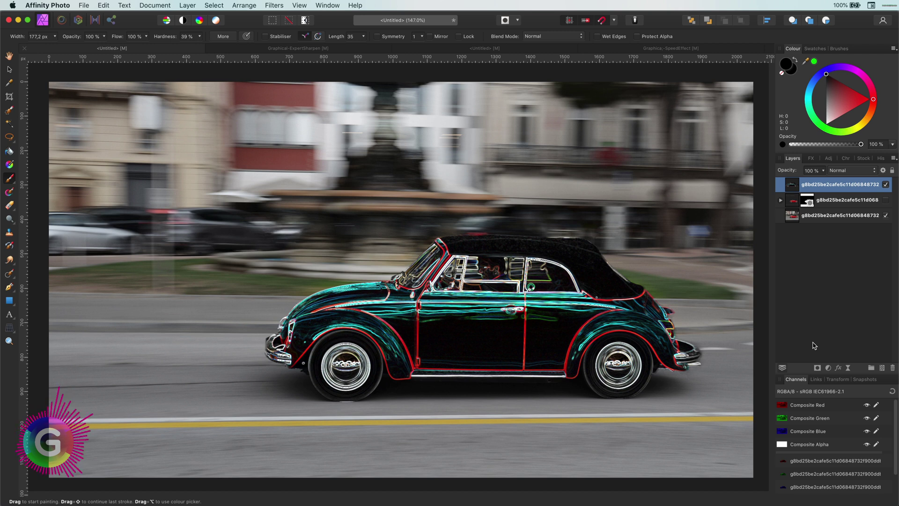
Add a Channel Mixer with Gray output and clip it to the edge-detected car layer.
click(828, 367)
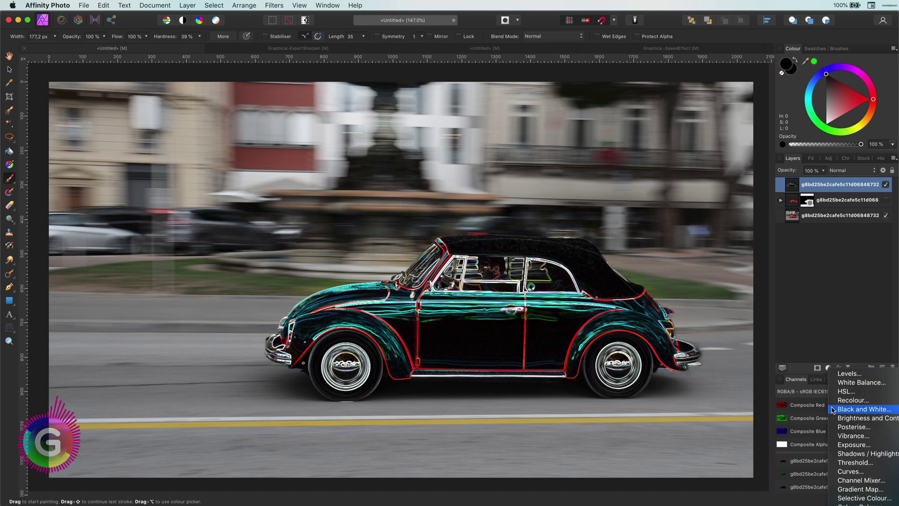
click(861, 480)
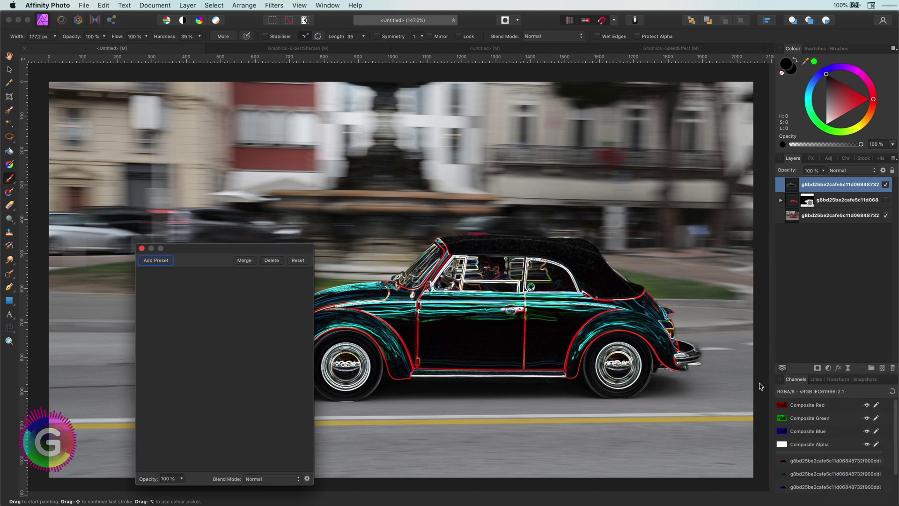
click(153, 340)
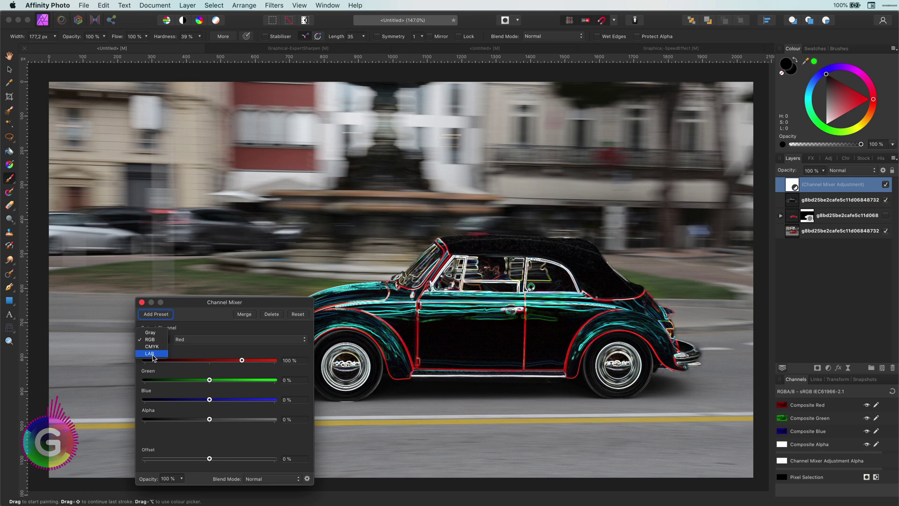
click(151, 321)
click(142, 302)
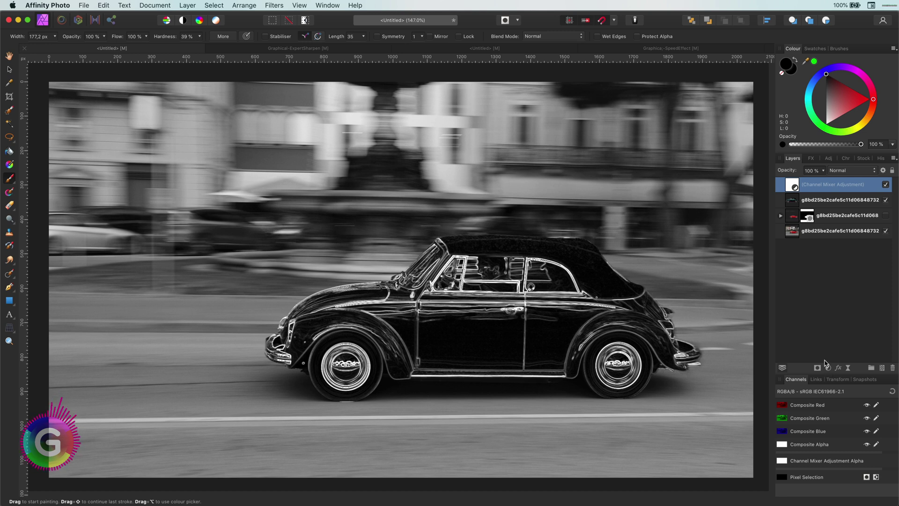
drag(793, 186, 818, 208)
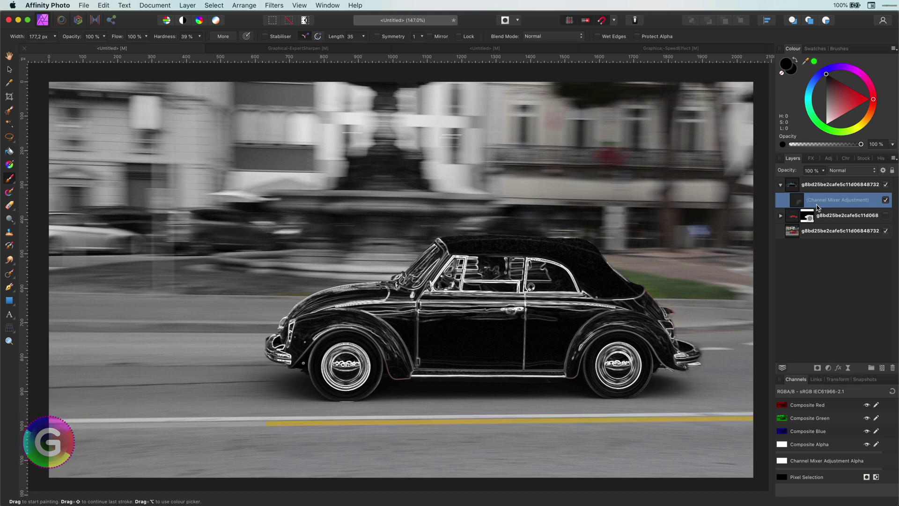
Add a Curves adjustment with the top point pulled left and a raised midpoint.
click(828, 368)
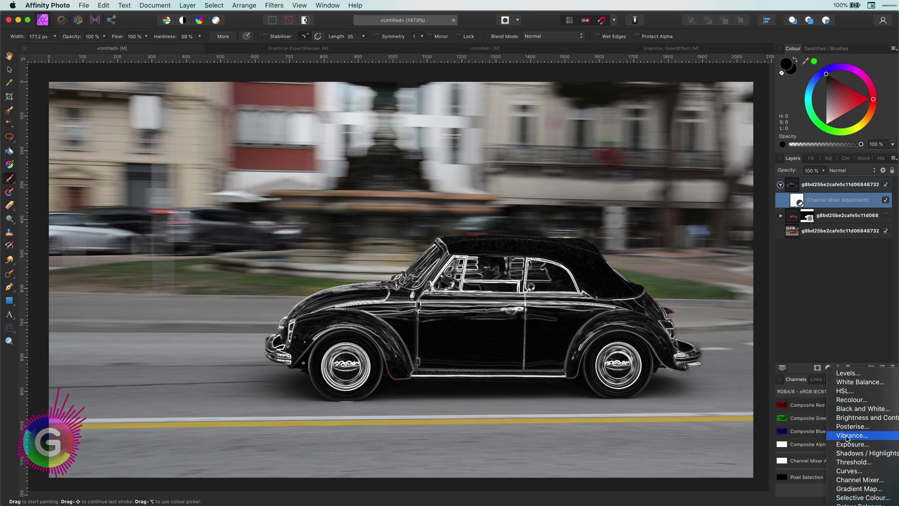
click(855, 471)
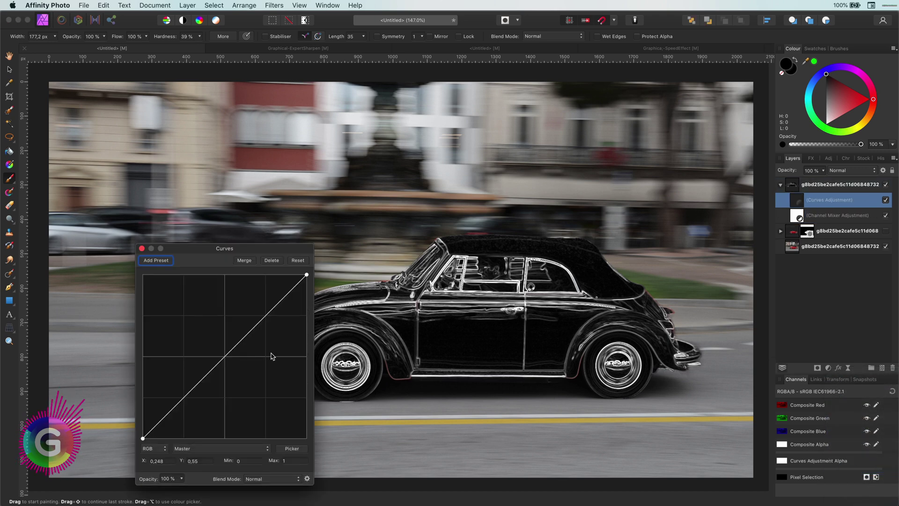
drag(297, 275, 224, 274)
drag(197, 330, 177, 348)
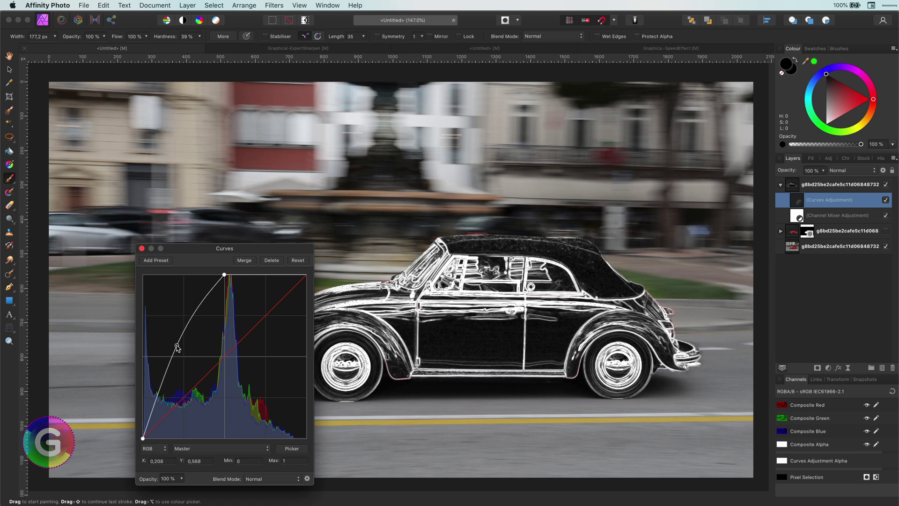
click(142, 249)
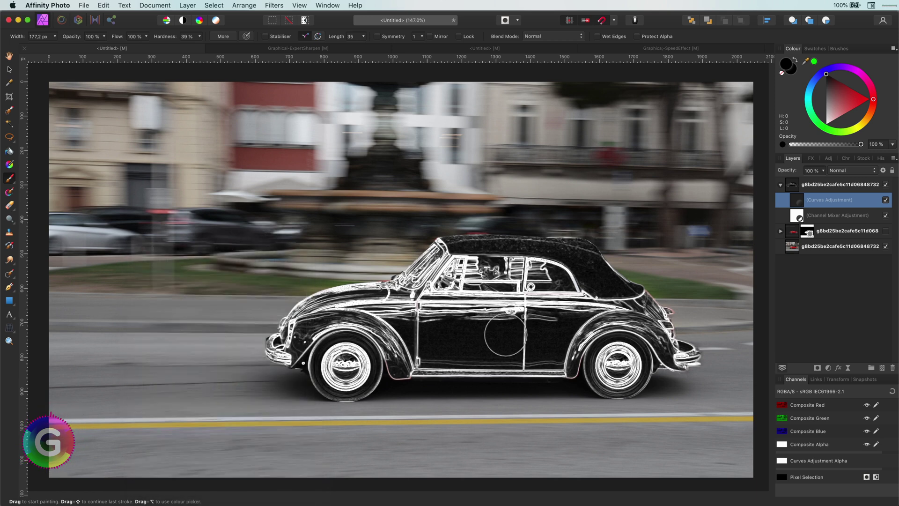
Set the edge-detected car layer's blend mode to Lighten.
click(820, 186)
click(851, 170)
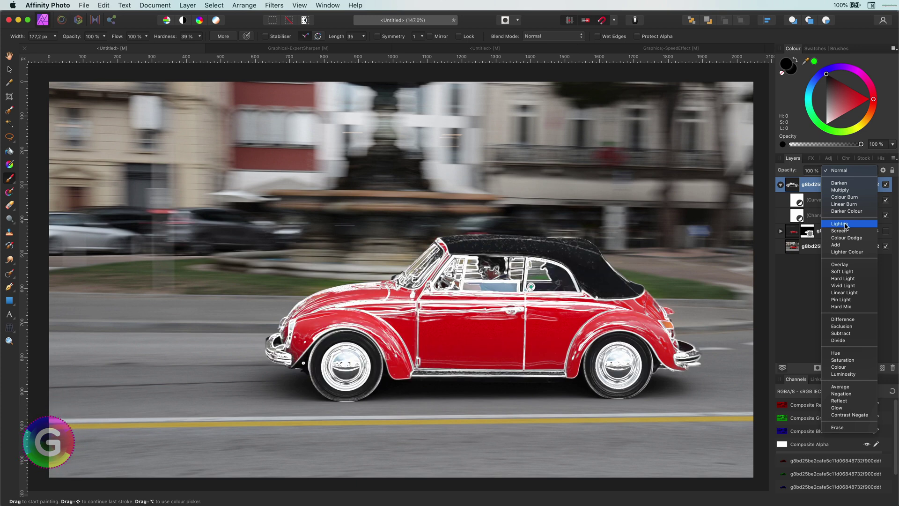
click(846, 224)
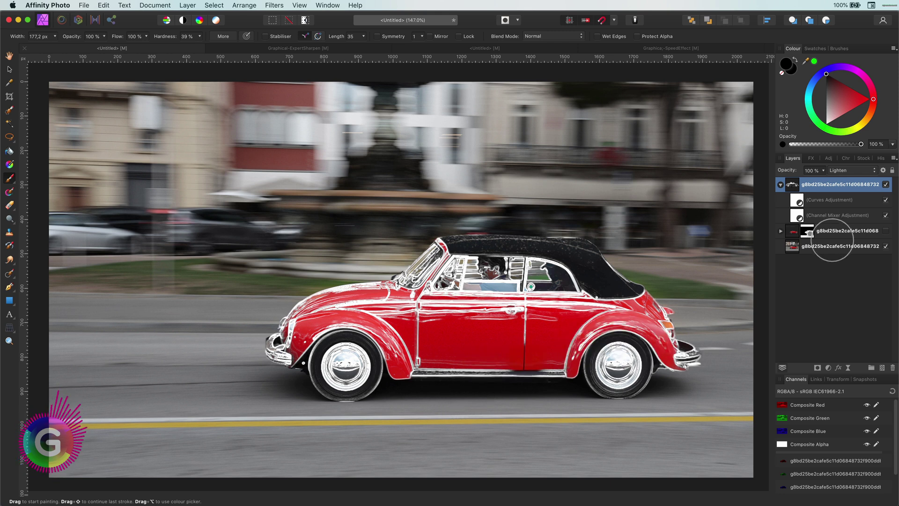
Mask the outlines off the car's front, then try a live Motion Blur on the edge layer.
click(818, 368)
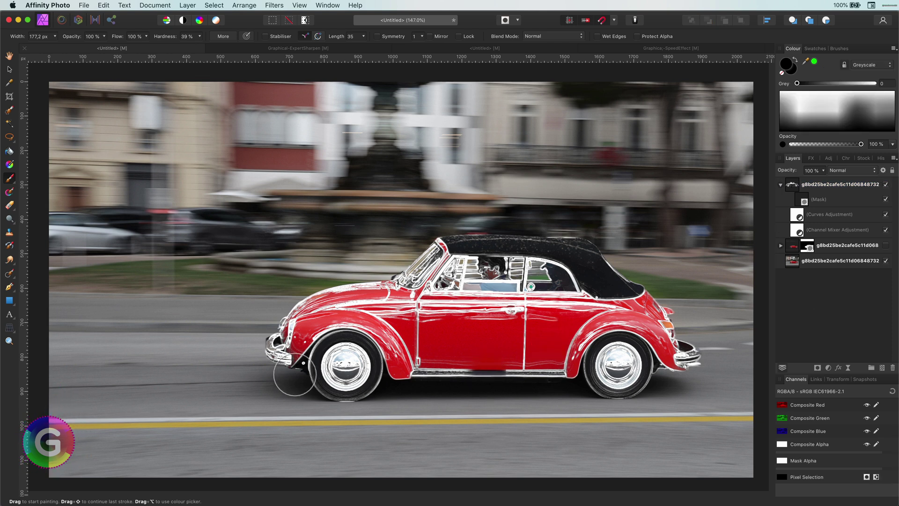
mouse_move(295, 374)
mouse_down()
mouse_move(310, 319)
mouse_move(466, 297)
mouse_move(492, 312)
mouse_move(496, 243)
mouse_move(395, 323)
mouse_move(494, 380)
mouse_up()
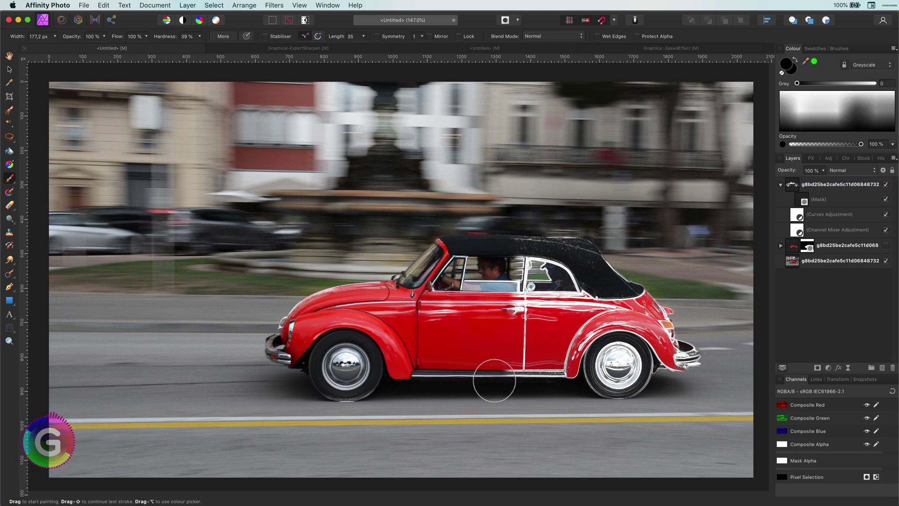
click(812, 203)
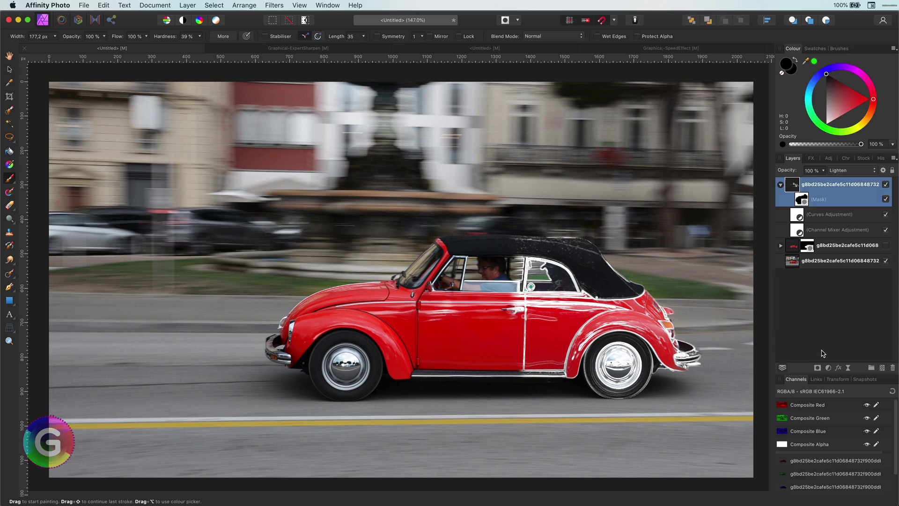
click(847, 368)
click(871, 433)
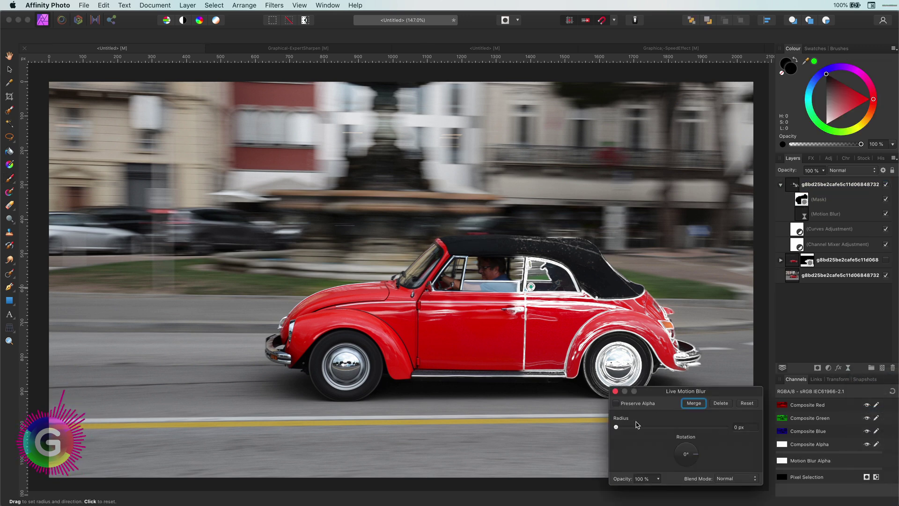
drag(637, 424, 716, 427)
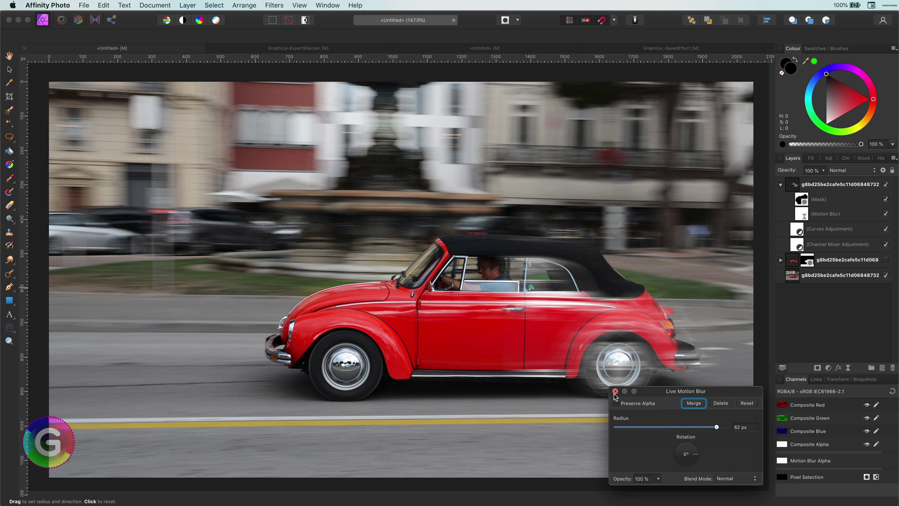
click(616, 391)
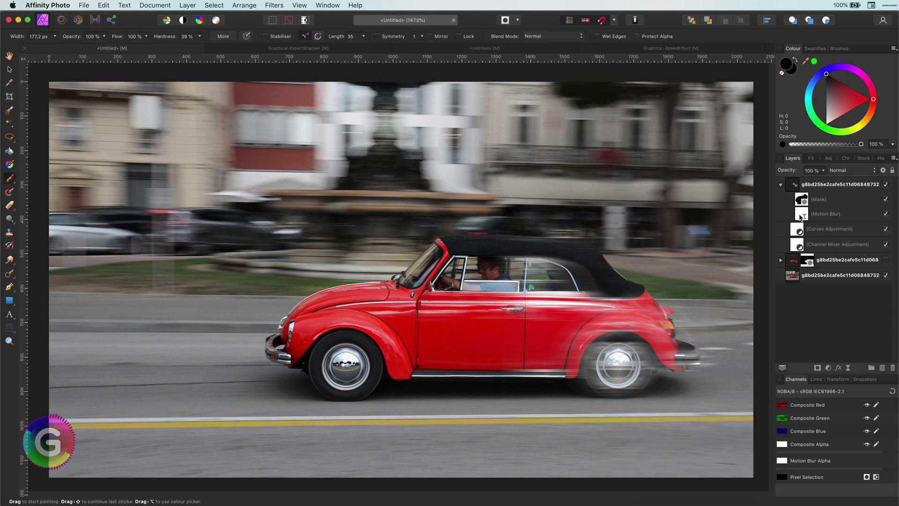
click(802, 213)
Delete the trial Motion Blur and rasterise the top outline layer.
key(Delete)
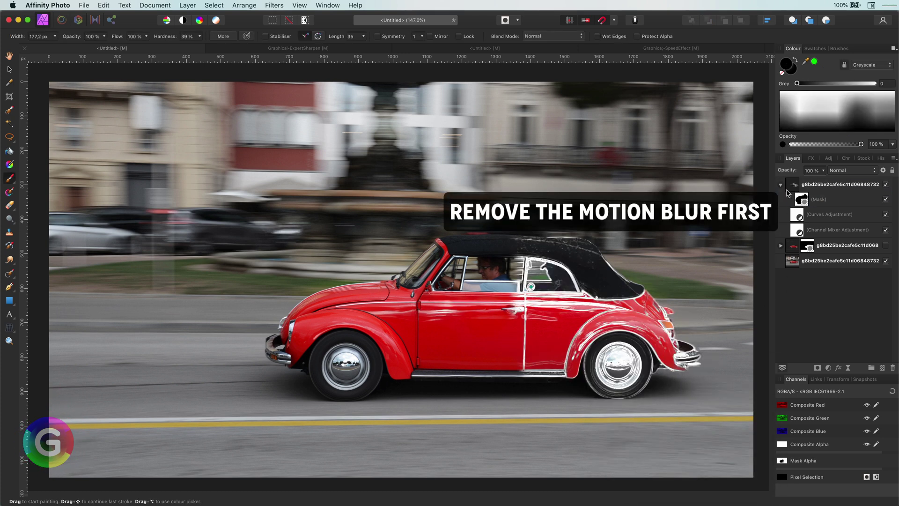
click(783, 188)
click(795, 187)
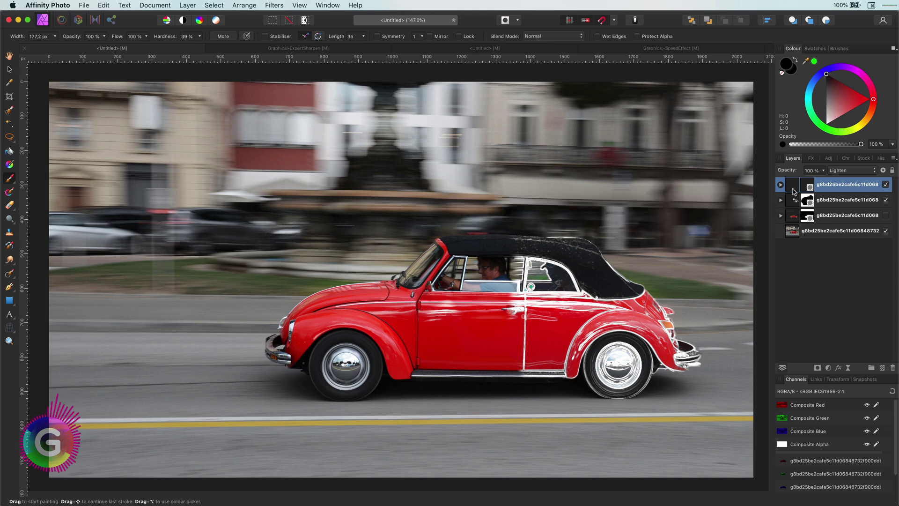
right_click(795, 188)
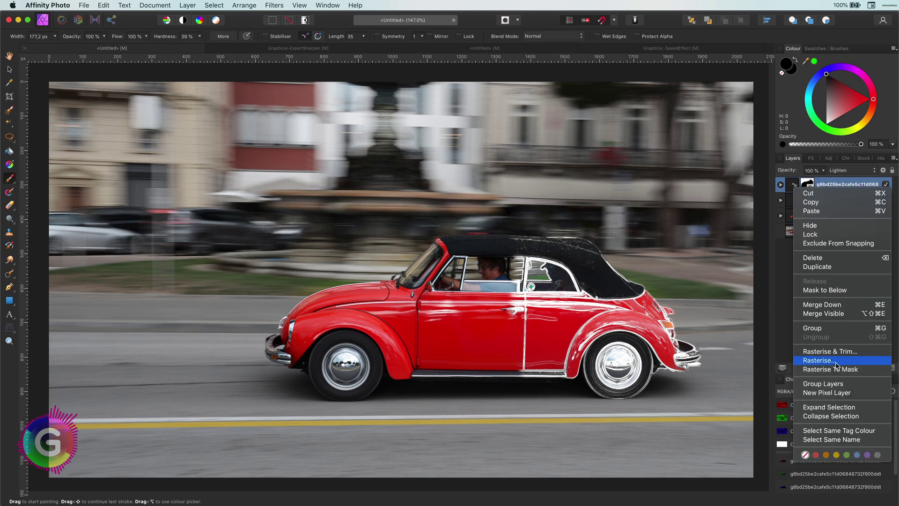
click(837, 361)
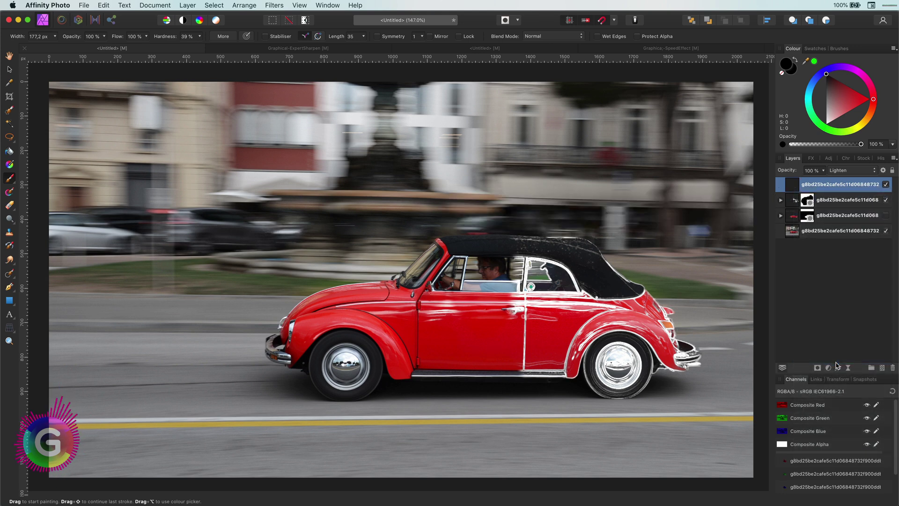
Stretch the outline layer rightward behind the car and hide the second outline layer.
click(10, 69)
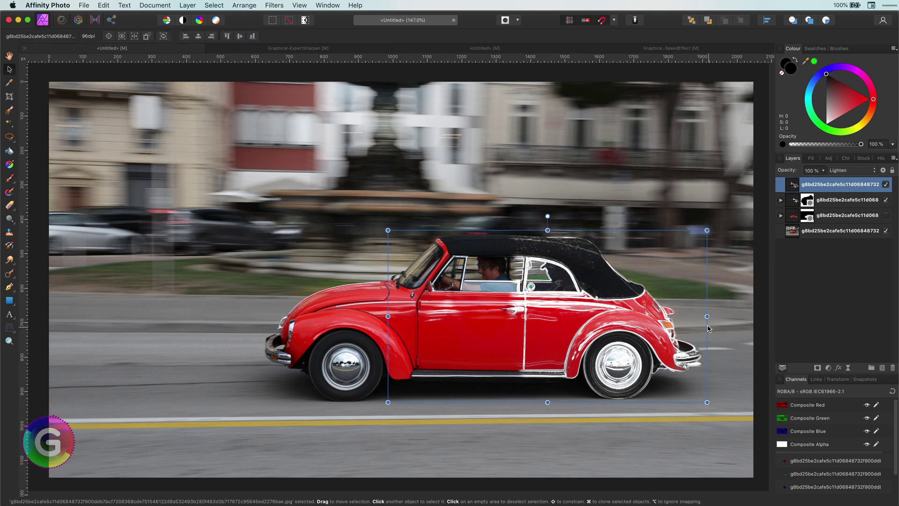
drag(711, 317, 764, 317)
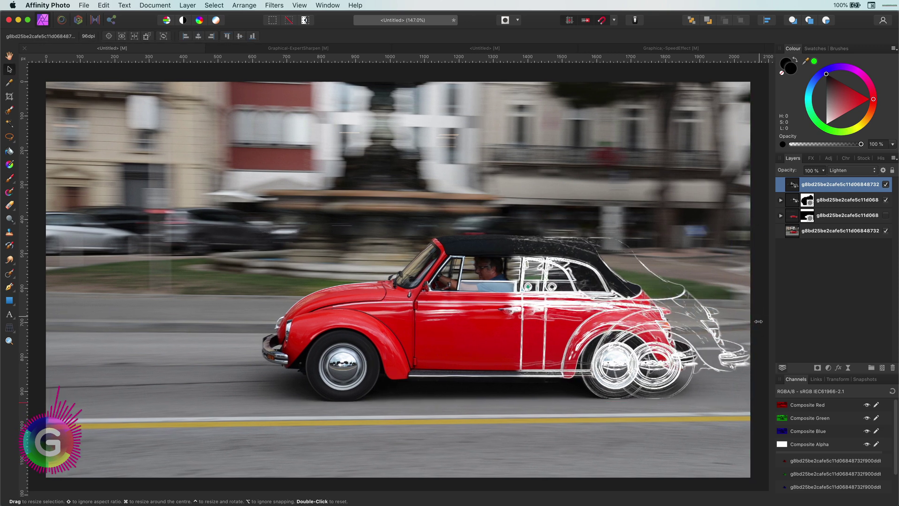
click(885, 199)
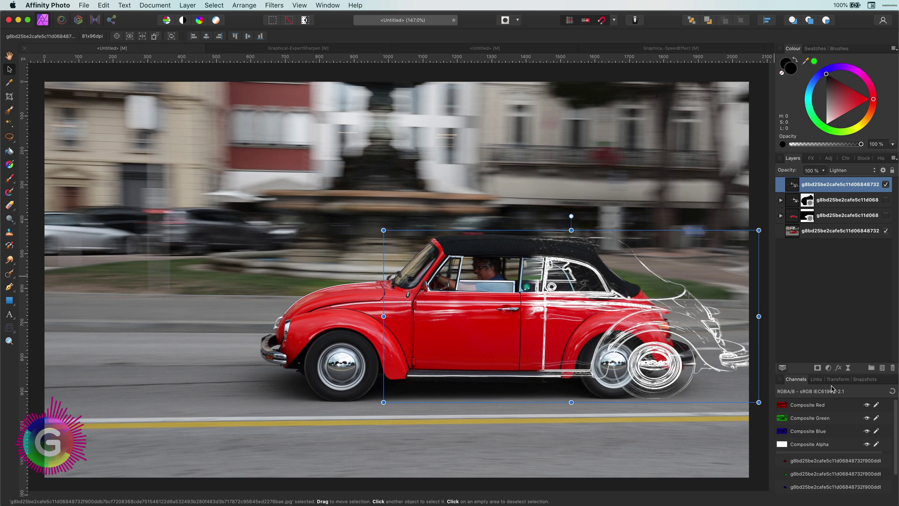
Add a 100 px live Motion Blur to the stretched outline layer.
click(848, 368)
click(864, 410)
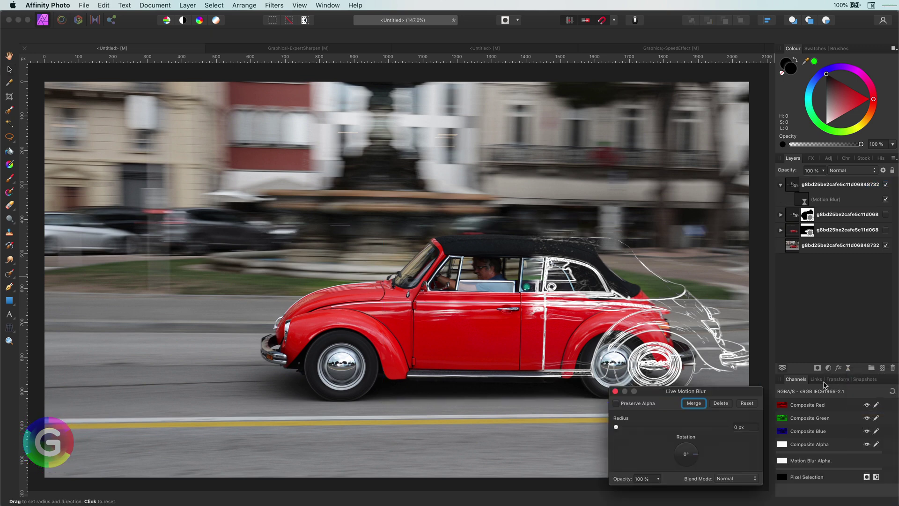
drag(618, 428, 734, 439)
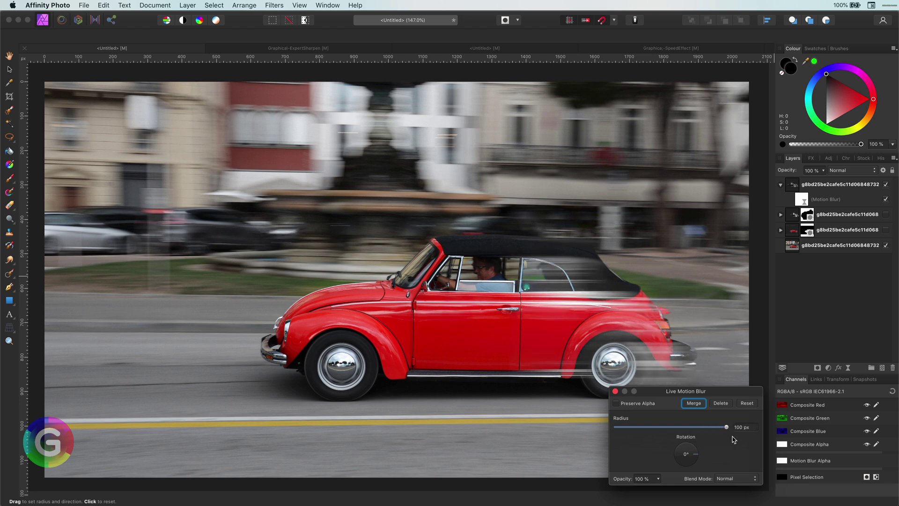
click(616, 392)
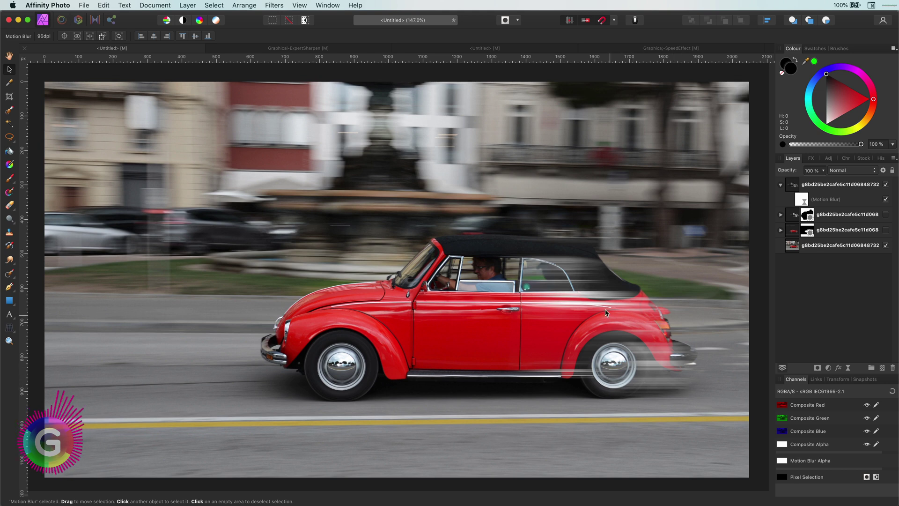
Resize the blurred streak group and brighten it with a Curves adjustment bent upward.
click(838, 184)
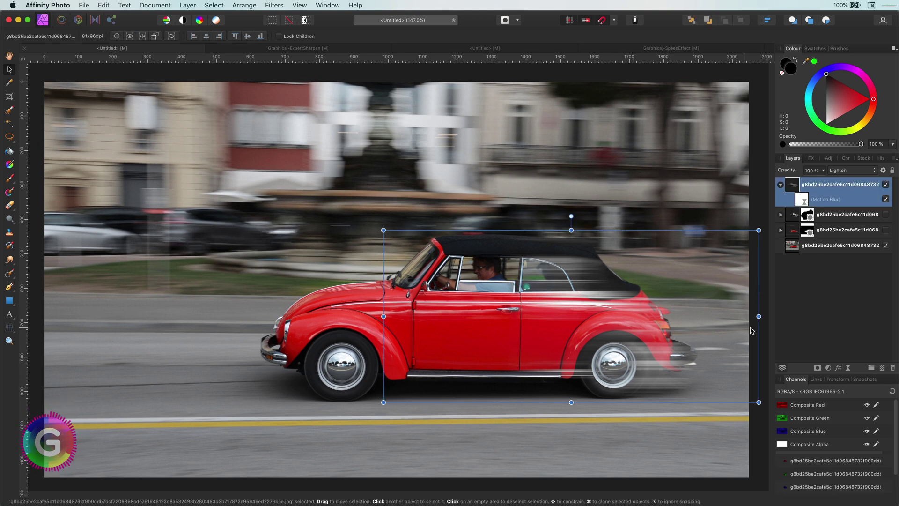
mouse_move(726, 316)
mouse_down()
mouse_move(709, 317)
mouse_move(738, 326)
mouse_up()
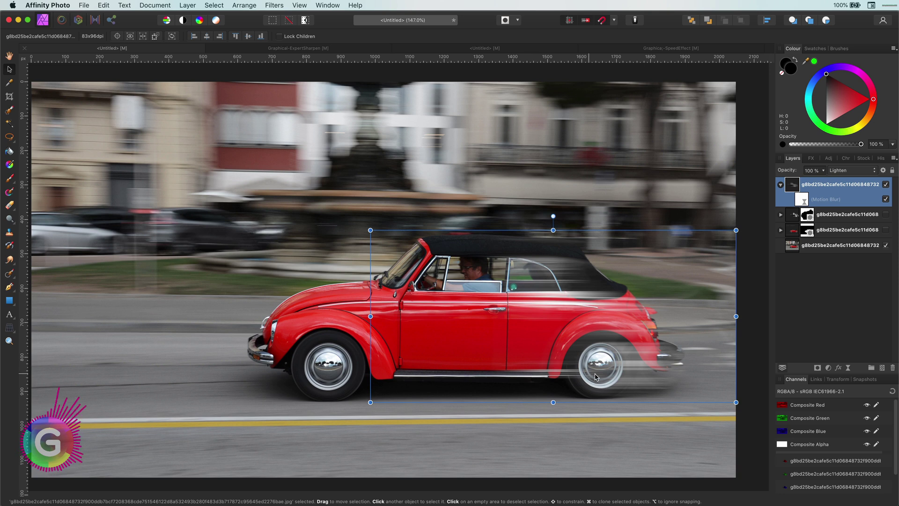
click(828, 368)
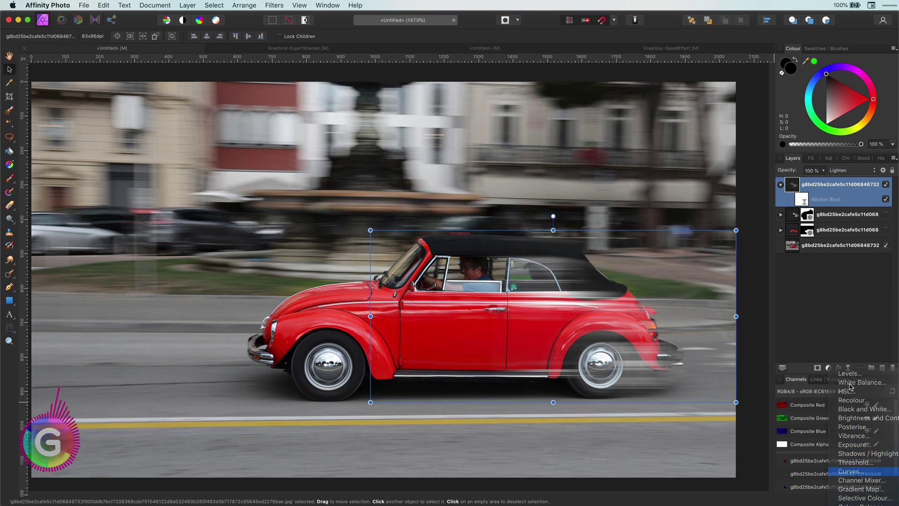
click(850, 471)
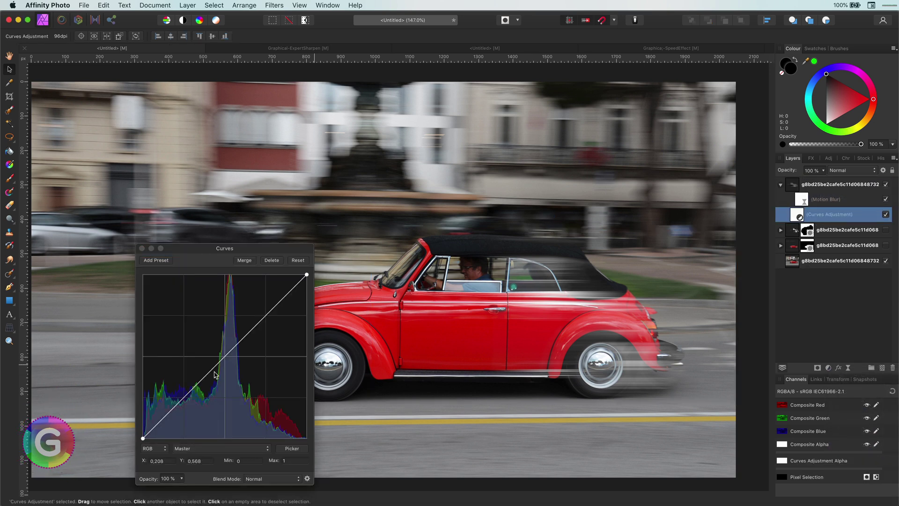
drag(227, 355, 223, 345)
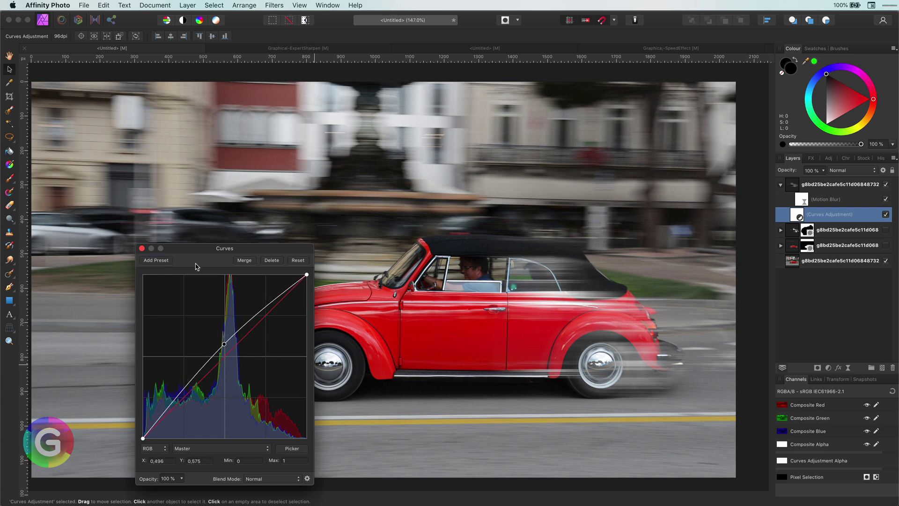
click(142, 249)
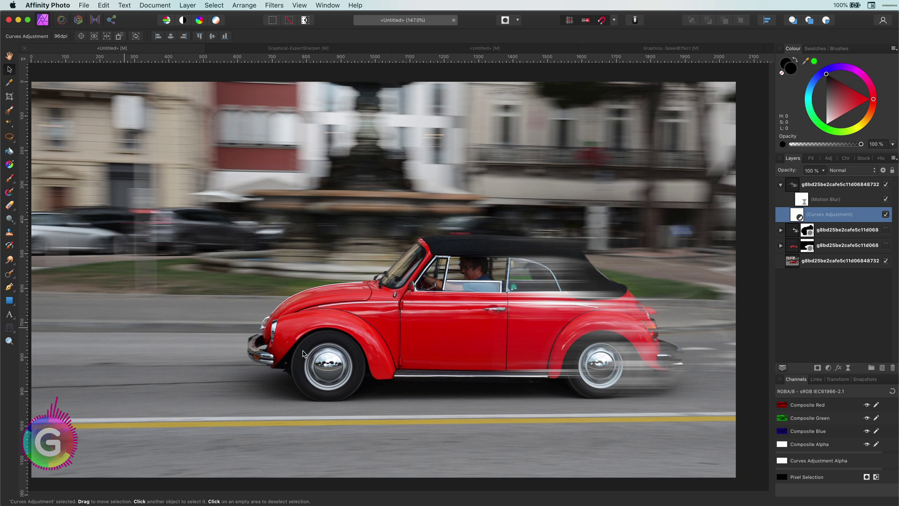
Add a mask to the blurred streak group and ready a smaller Paint Brush for it.
click(834, 185)
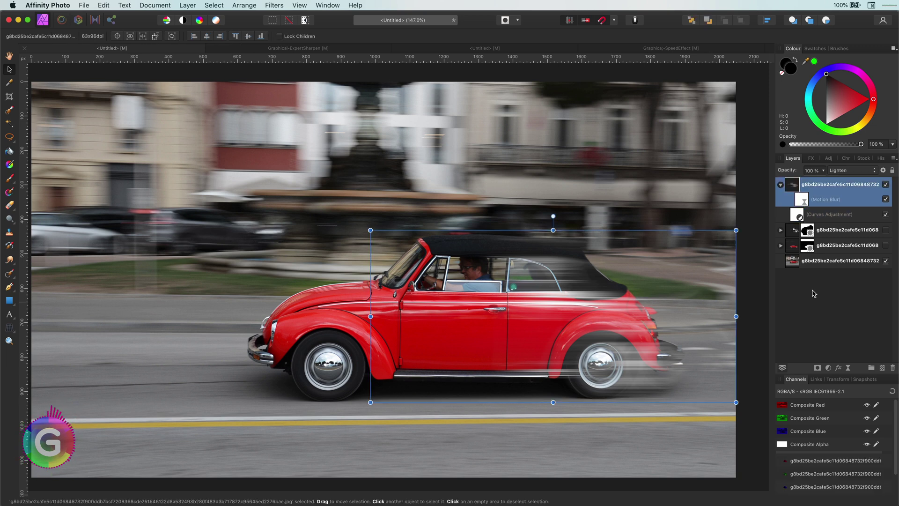
click(817, 367)
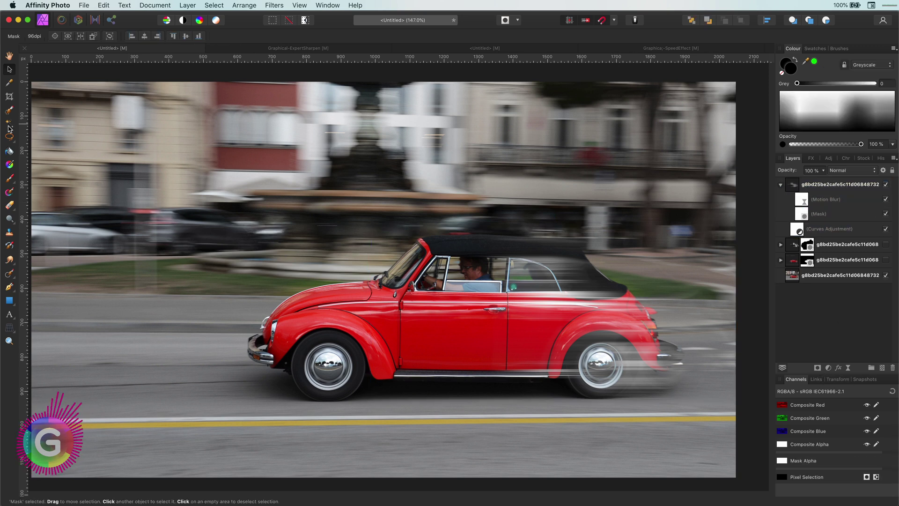
key(b)
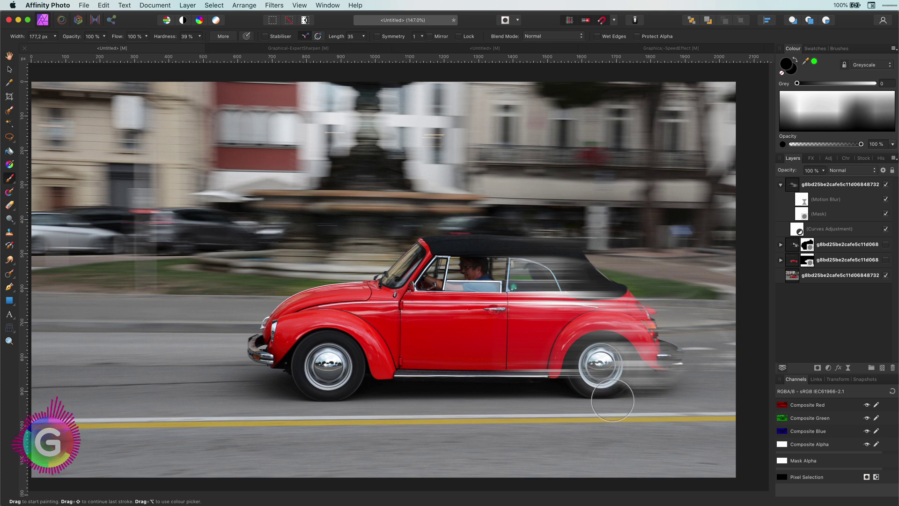
key(bracketleft)
key(bracketleft)
key(bracketleft)
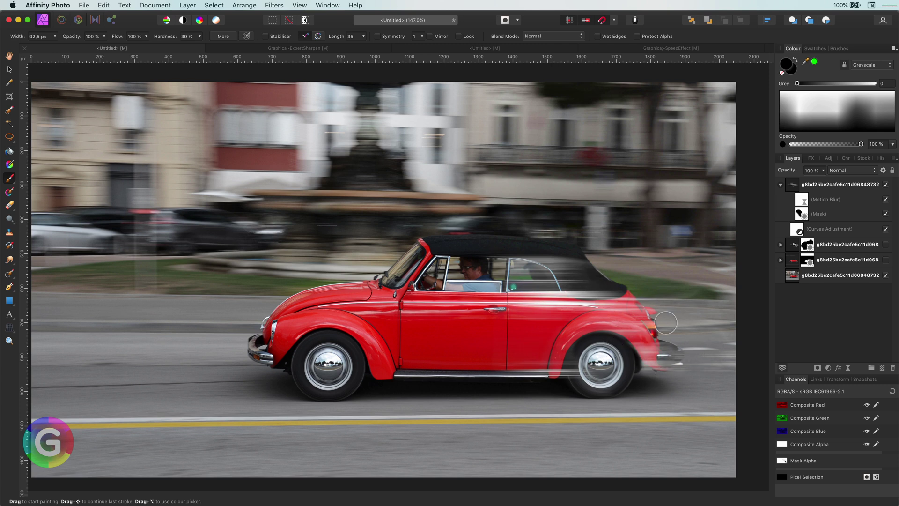
Add a new pixel layer above the Curves adjustment and paint a red streak behind the tail light.
click(799, 232)
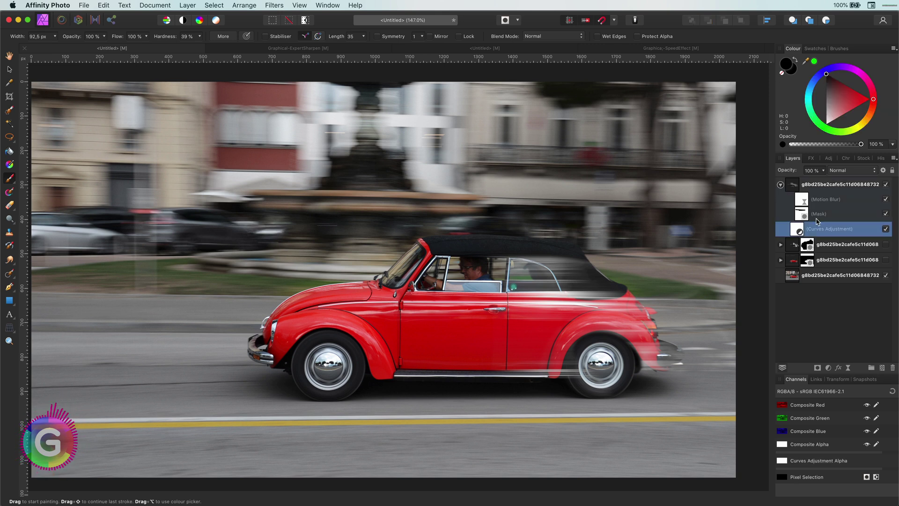
key(super+shift+n)
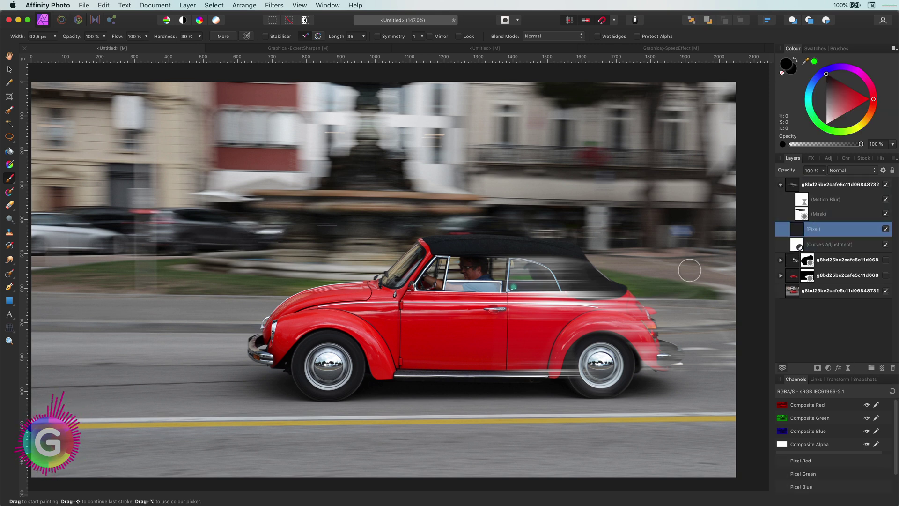
click(857, 96)
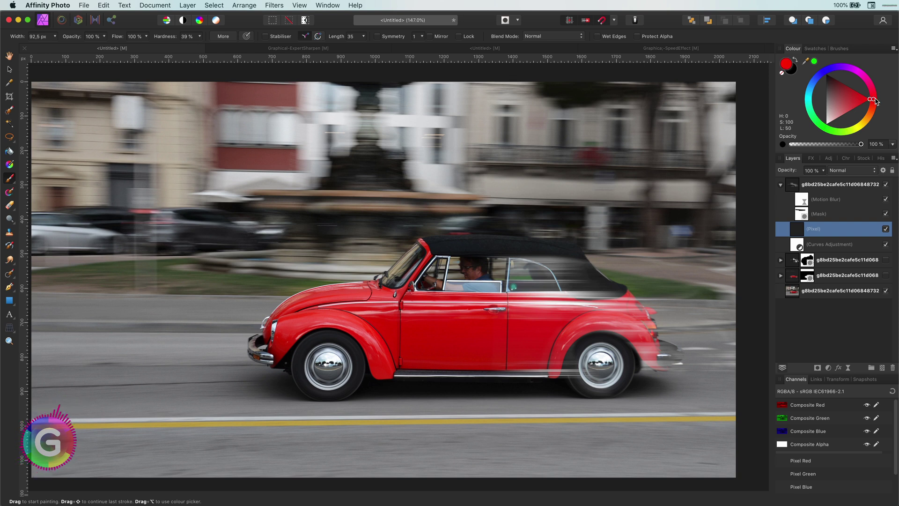
mouse_move(650, 321)
mouse_down()
mouse_move(585, 329)
mouse_move(673, 328)
mouse_move(567, 326)
mouse_move(643, 320)
mouse_move(536, 307)
mouse_move(662, 310)
mouse_move(530, 307)
mouse_move(677, 312)
mouse_move(637, 318)
mouse_move(683, 342)
mouse_move(651, 363)
mouse_move(688, 365)
mouse_up()
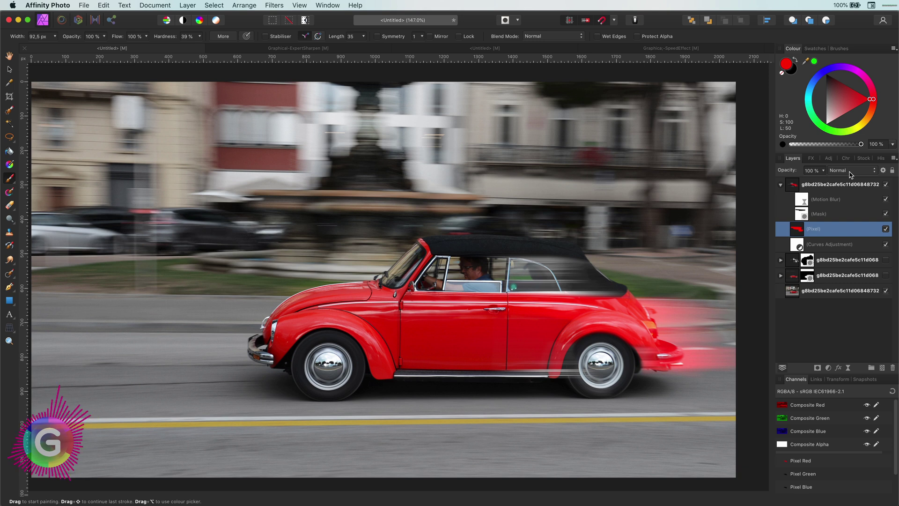
Set the red trail layer to the Colour blend mode and sample orange from the rear light.
click(850, 171)
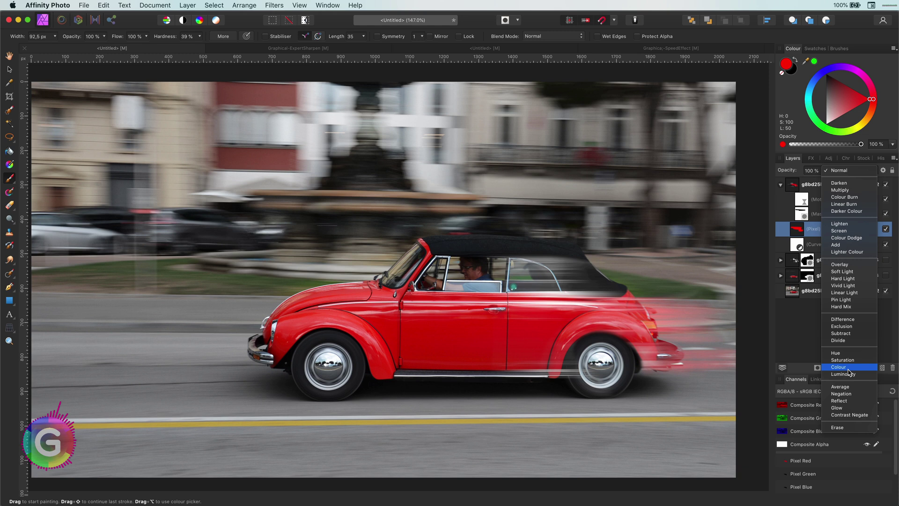
click(838, 367)
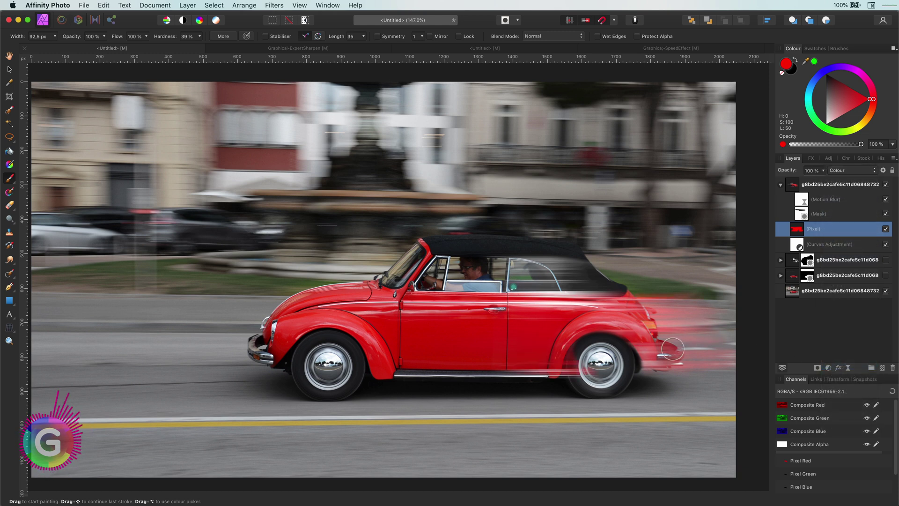
mouse_move(673, 349)
mouse_down()
mouse_move(672, 323)
mouse_move(705, 325)
mouse_move(681, 324)
mouse_up()
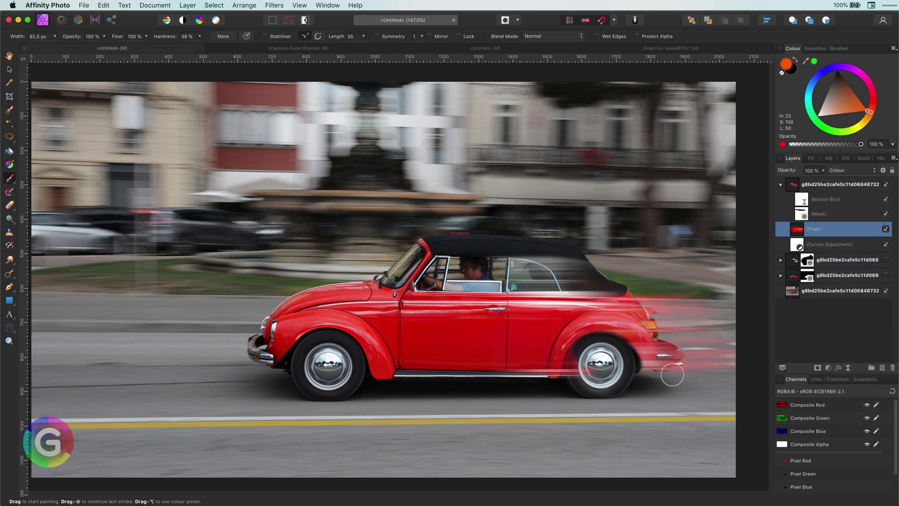
alt+click(650, 373)
Add a new pixel layer above the red trail and paint orange at the tail light at 69% opacity.
key(e)
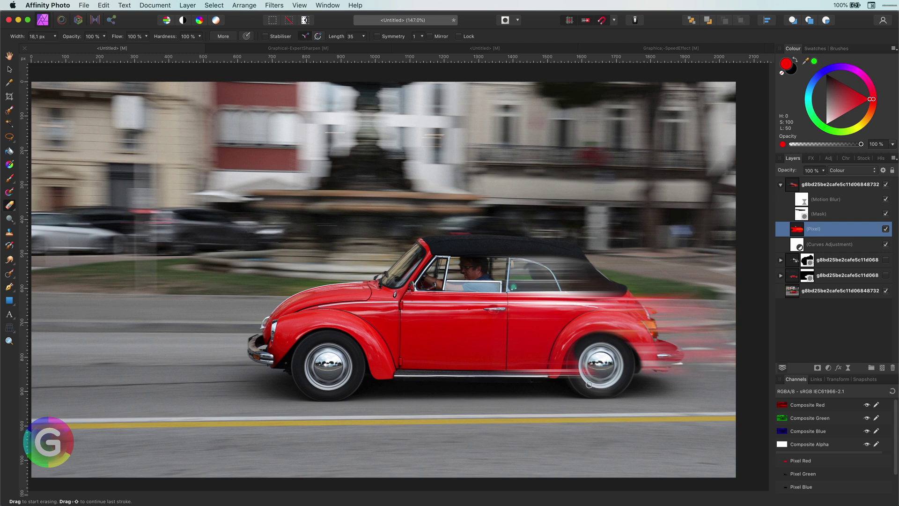
key(alt+bracketright)
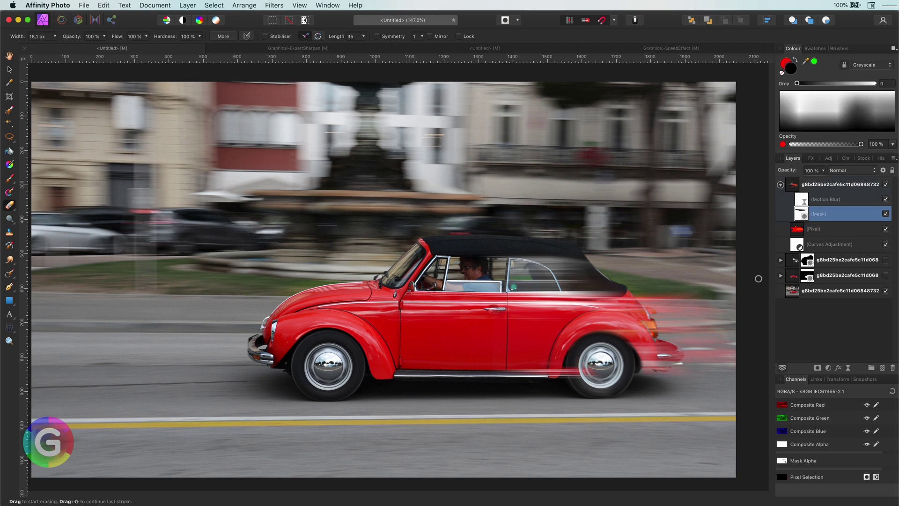
key(alt+bracketleft)
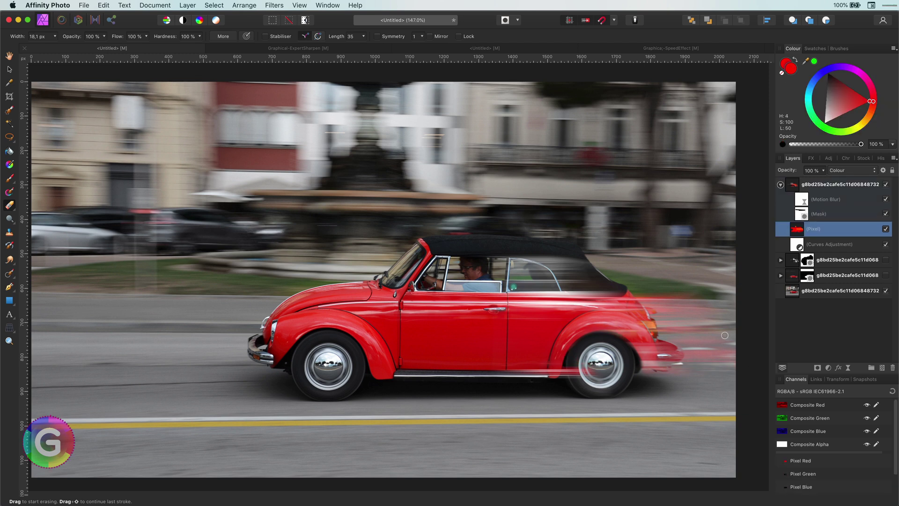
click(883, 369)
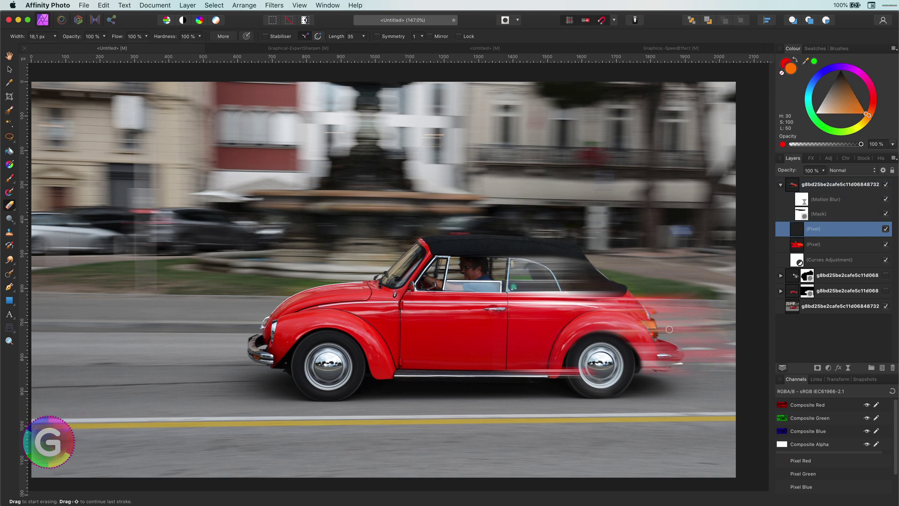
key(b)
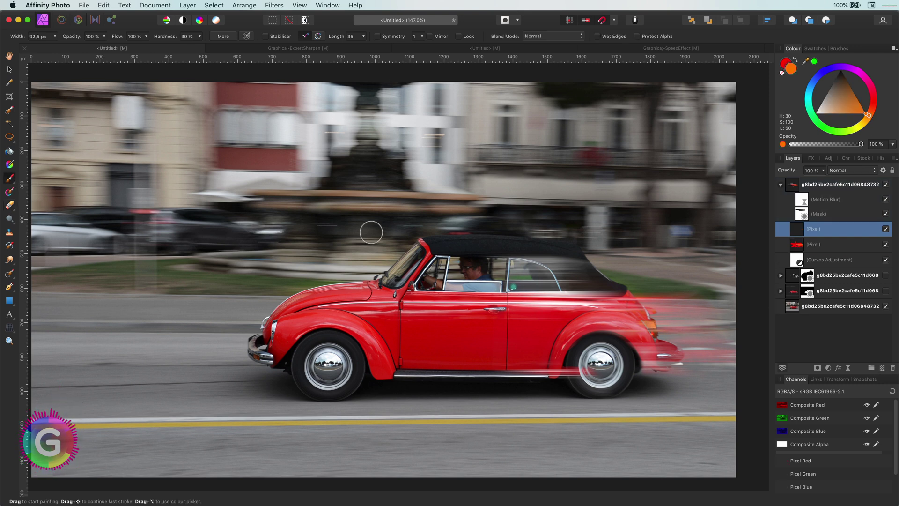
key(bracketleft)
key(bracketleft)
key(bracketleft)
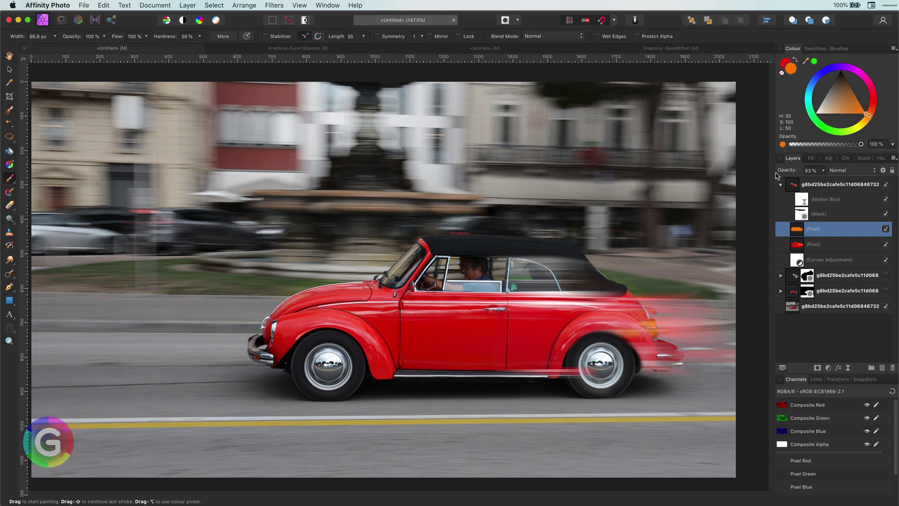
key(e)
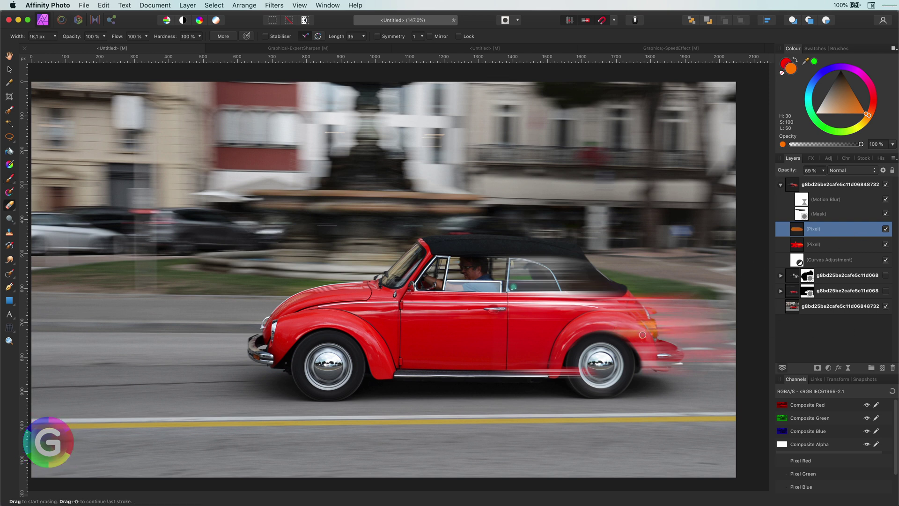
Restore the red trail layer to 100% opacity and collapse the trail group.
key(alt+bracketleft)
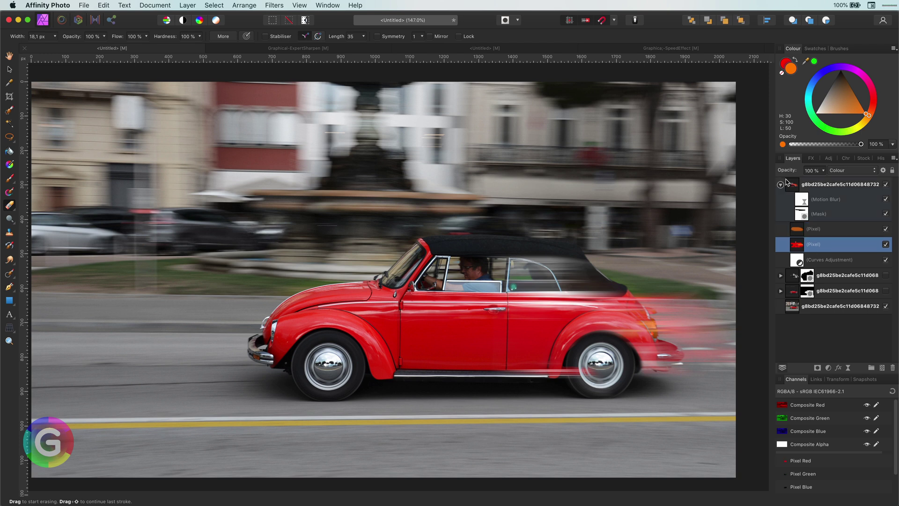
key(0)
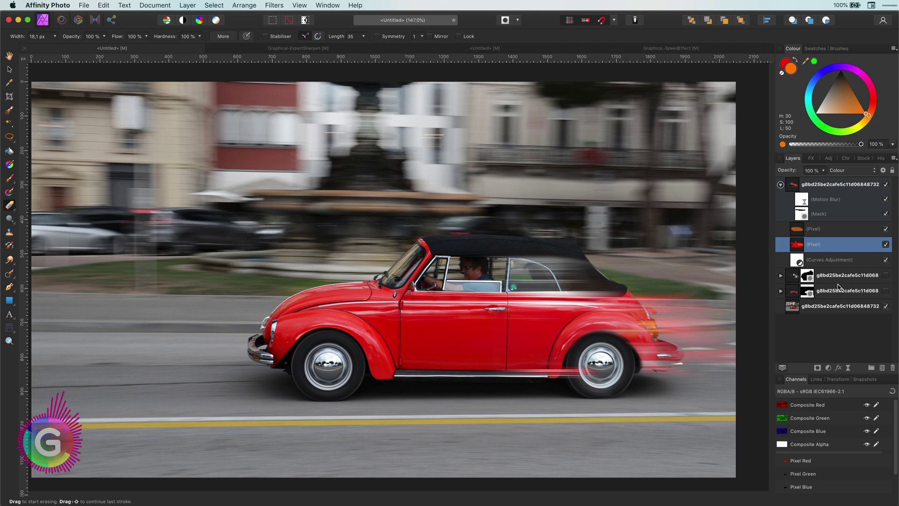
click(780, 185)
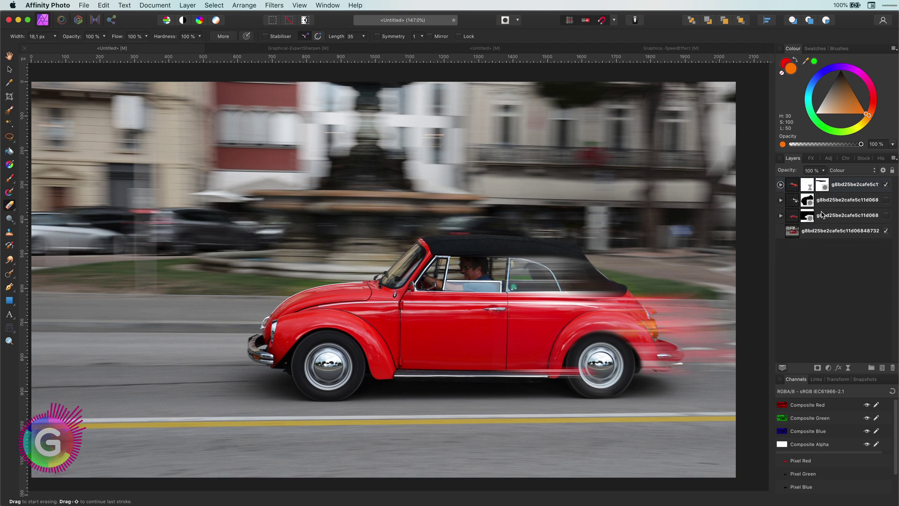
Paint mid grey on the motion-blur mask over the car's rear window to reduce the blur there.
click(886, 185)
click(886, 184)
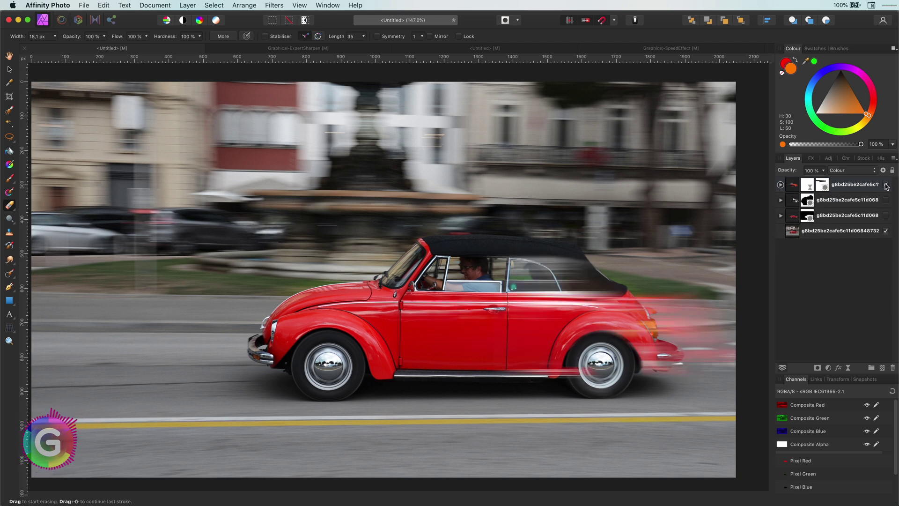
click(780, 185)
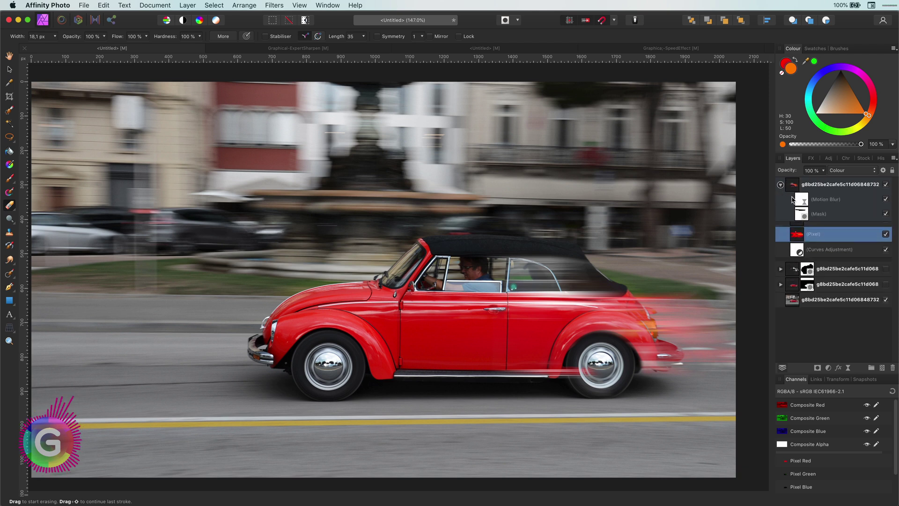
click(802, 215)
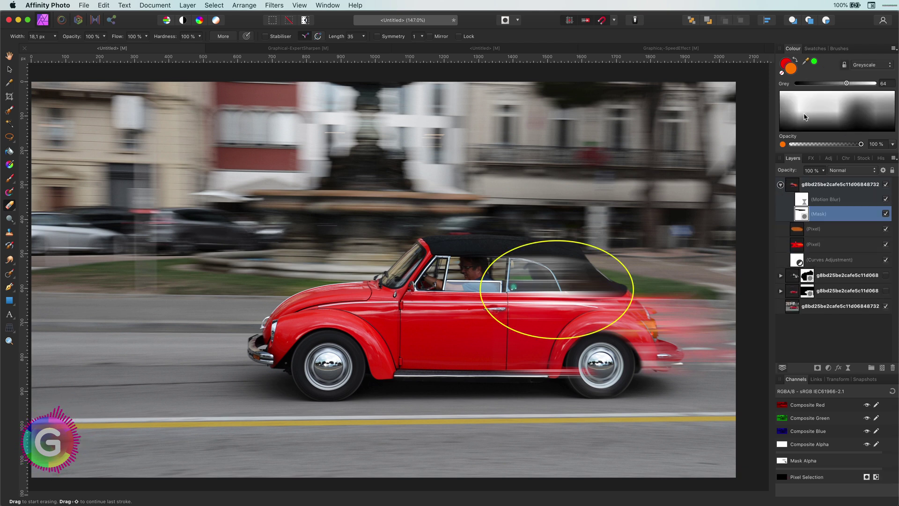
key(b)
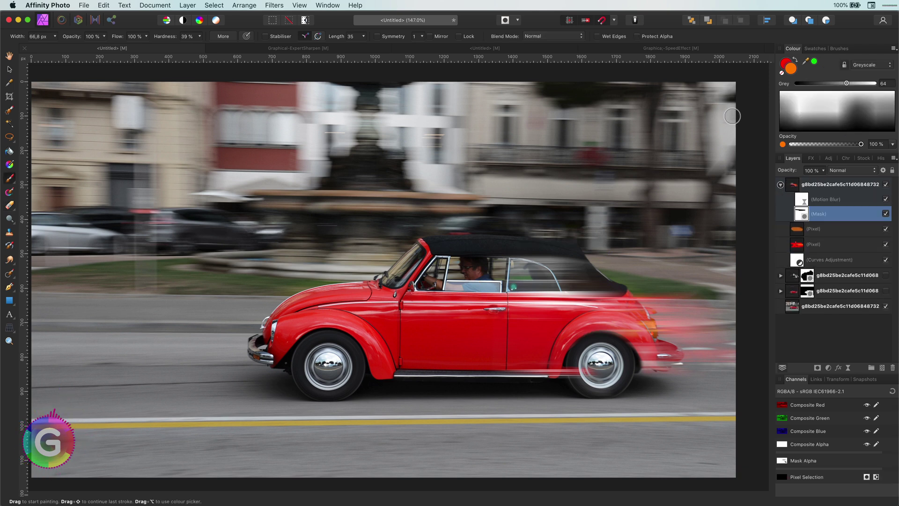
click(843, 112)
mouse_move(517, 284)
mouse_down()
mouse_move(565, 265)
mouse_move(513, 260)
mouse_up()
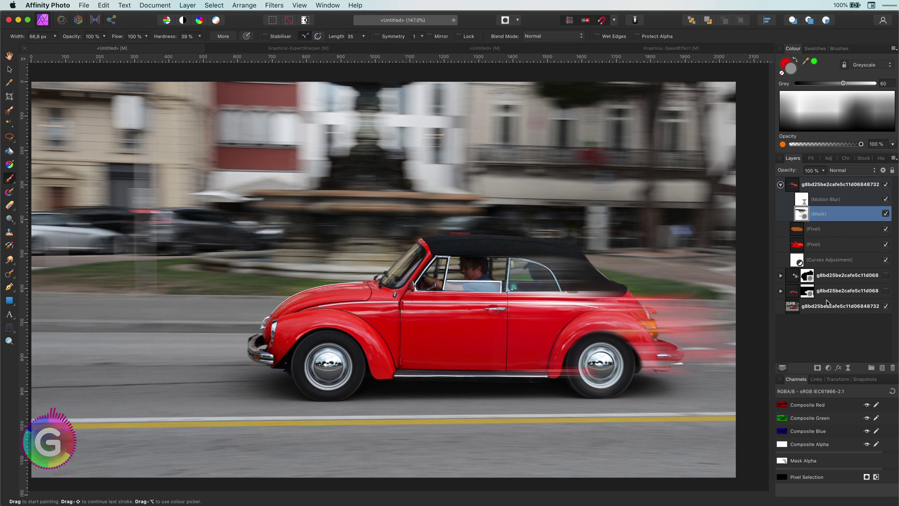
Set the whole trail group to the Add blend mode at 85% opacity, then deselect.
click(885, 185)
click(885, 185)
click(822, 185)
click(845, 172)
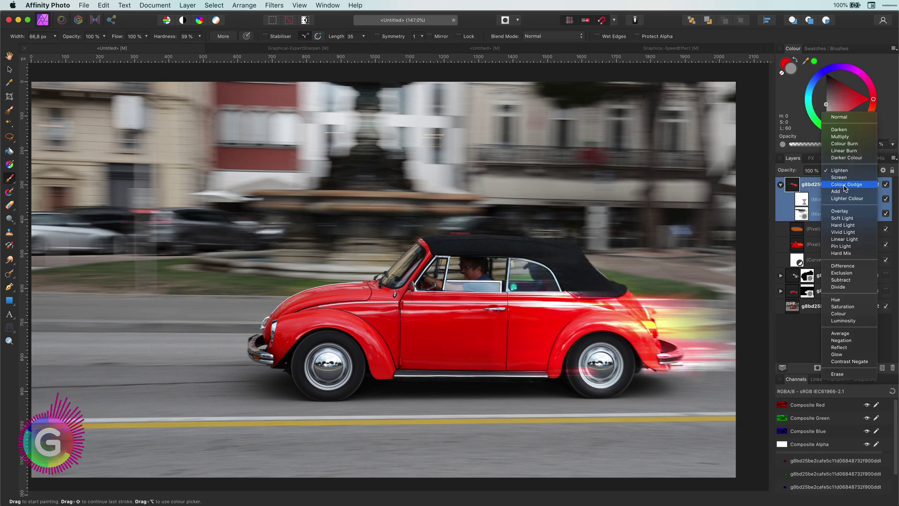
click(844, 192)
key(v)
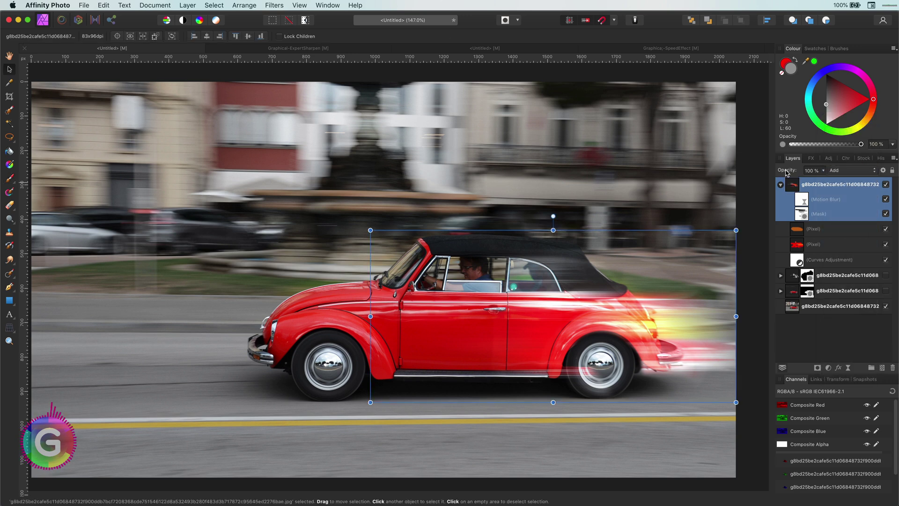
mouse_move(787, 172)
mouse_down()
mouse_move(763, 172)
mouse_move(781, 173)
mouse_up()
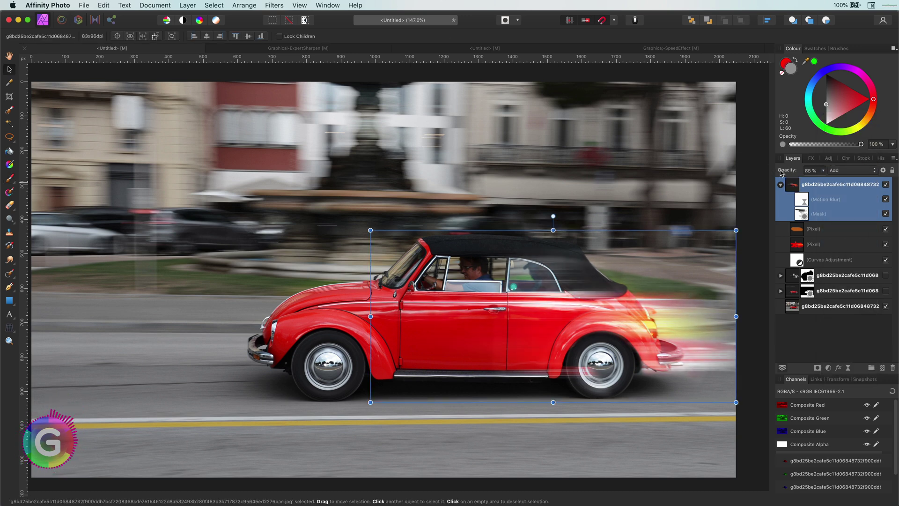
click(508, 350)
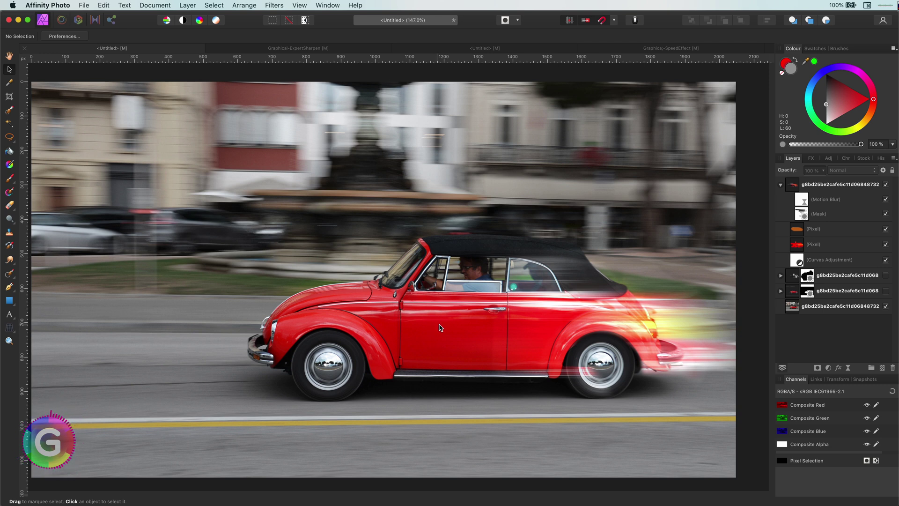
Add a mask to the orange trail layer and move it above the trail layers.
click(807, 229)
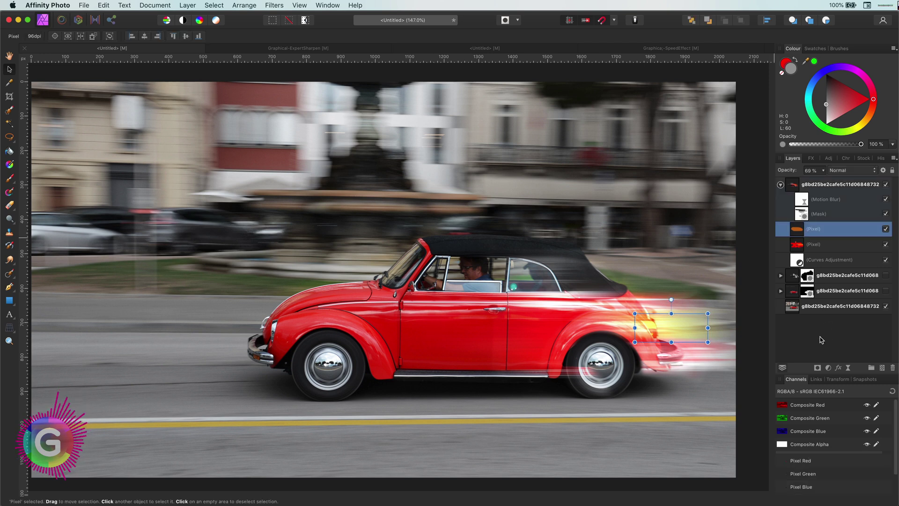
click(817, 368)
drag(806, 243, 865, 233)
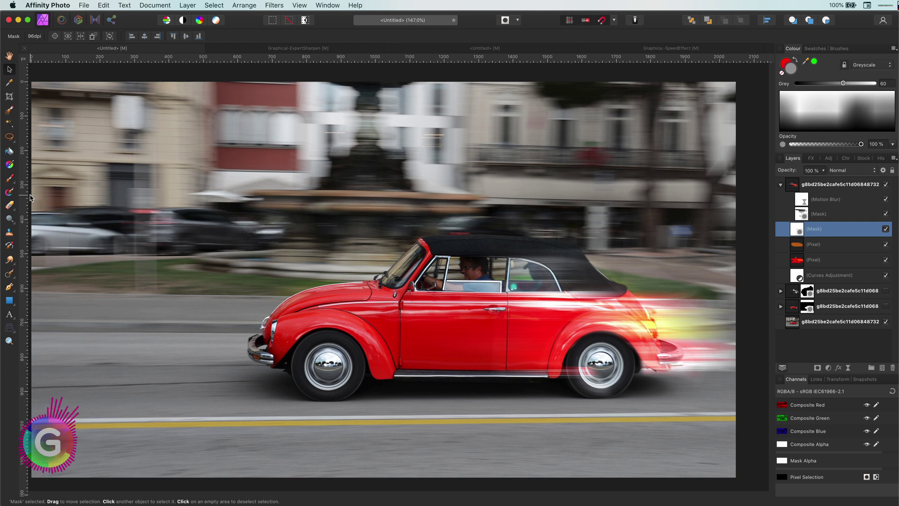
Draw a linear gradient on the mask so the trails fade in from mid-door toward the rear wheel.
click(9, 164)
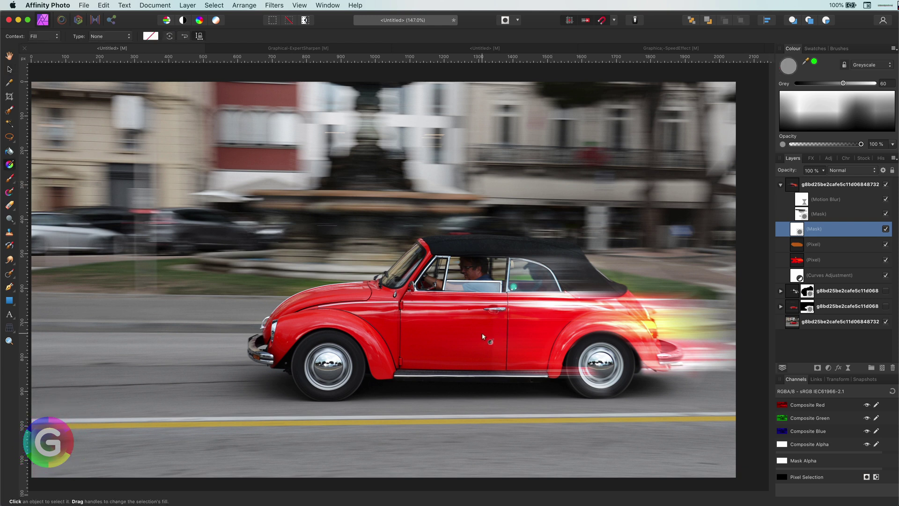
drag(482, 333, 600, 334)
drag(442, 333, 577, 334)
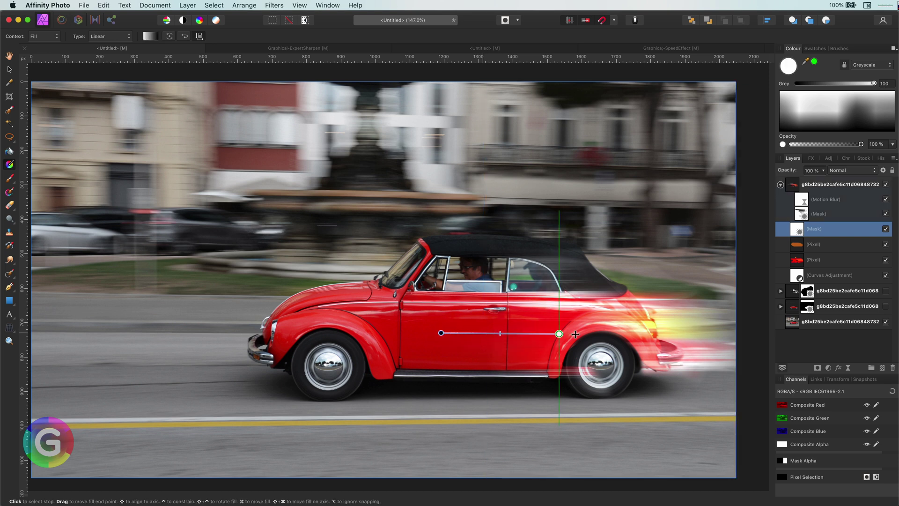
drag(442, 333, 504, 334)
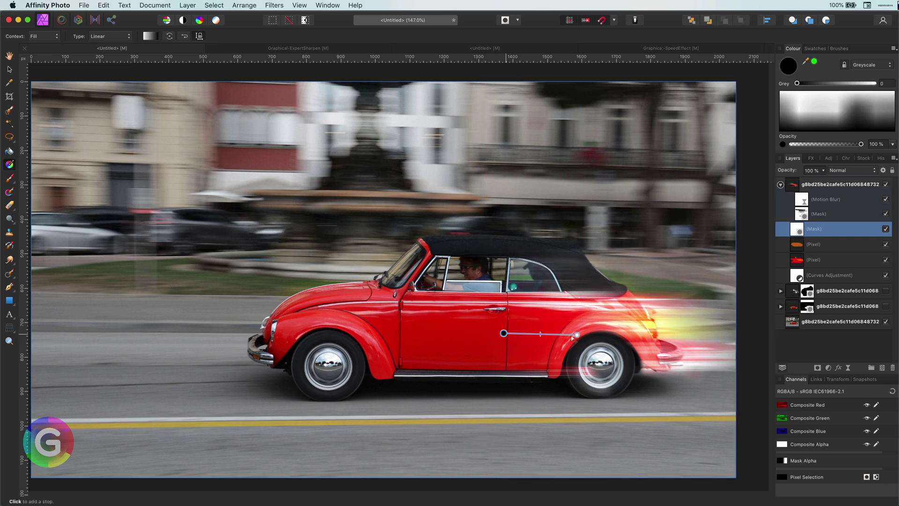
mouse_move(577, 334)
mouse_down()
mouse_move(641, 333)
mouse_move(601, 334)
mouse_up()
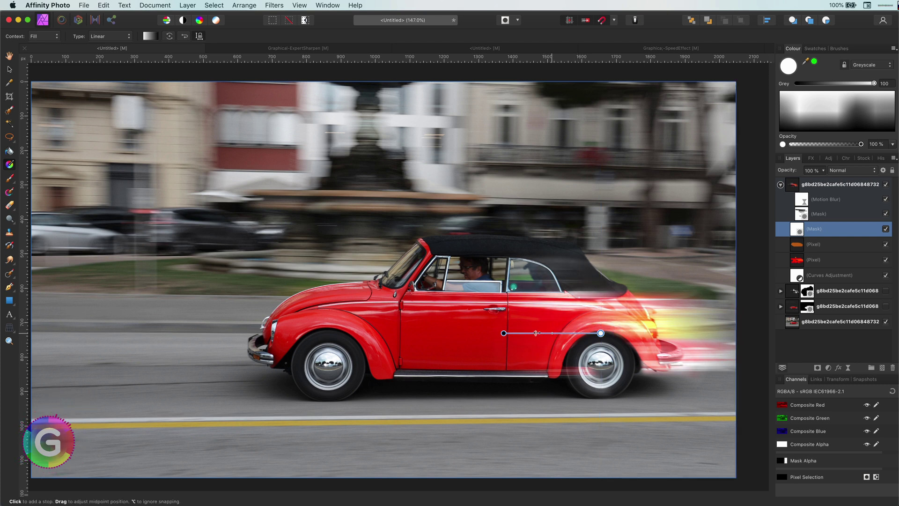
click(10, 70)
click(213, 132)
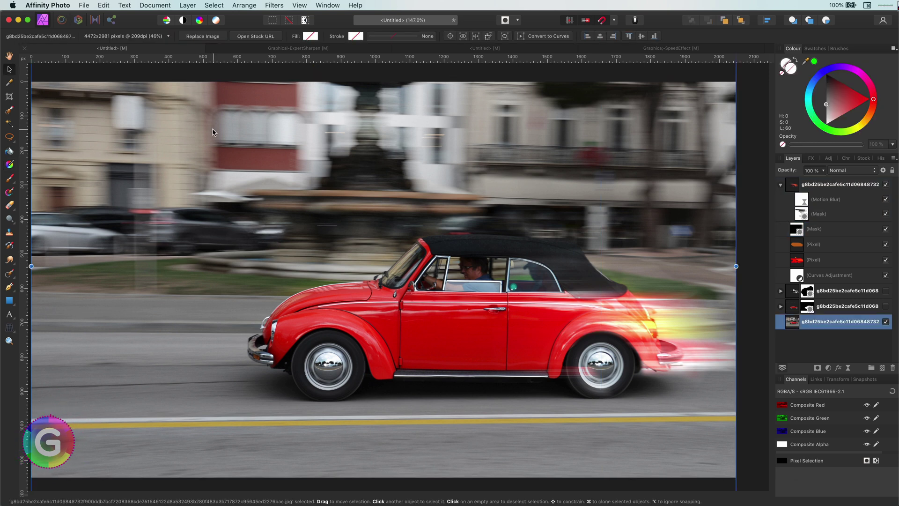